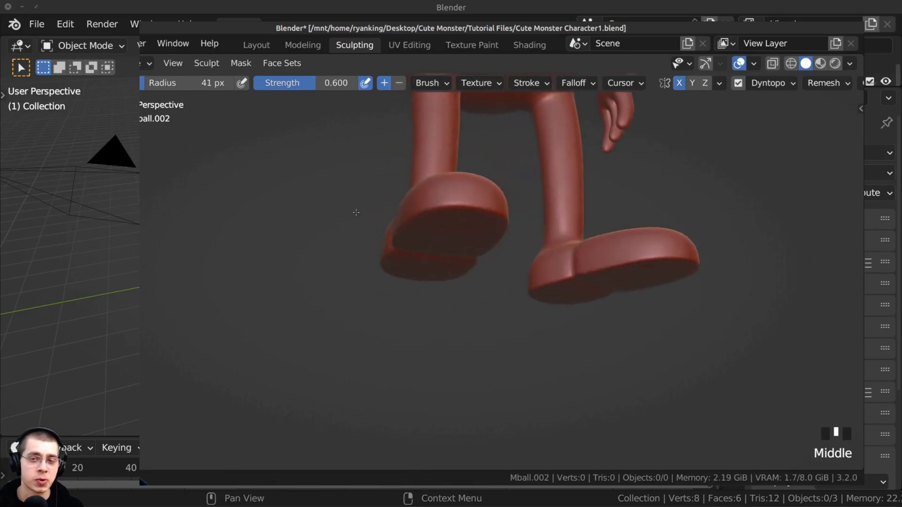
# Sculpt a wavy mouth line across the front of the monster's face and deepen it into a crease.
pyautogui.moveTo(479, 313); pyautogui.dragTo(488, 310, button='middle')
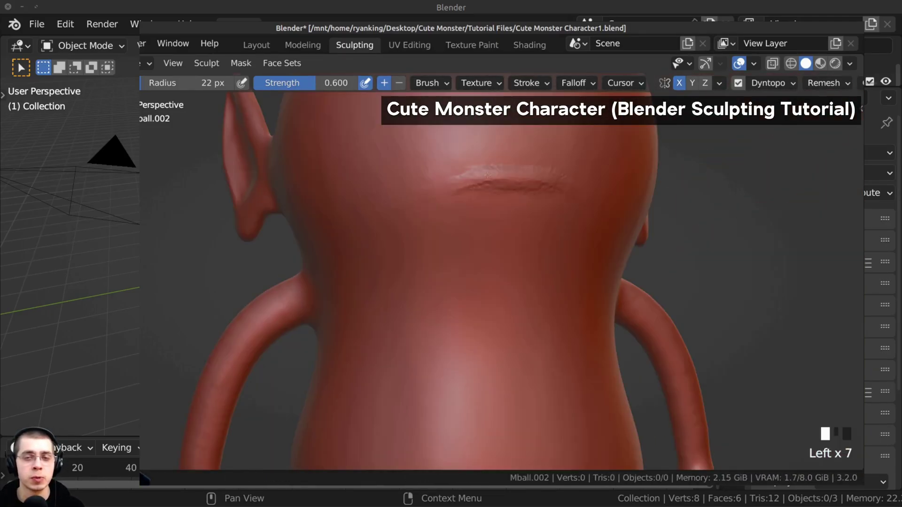
pyautogui.moveTo(423, 214); pyautogui.dragTo(456, 217, button='middle')
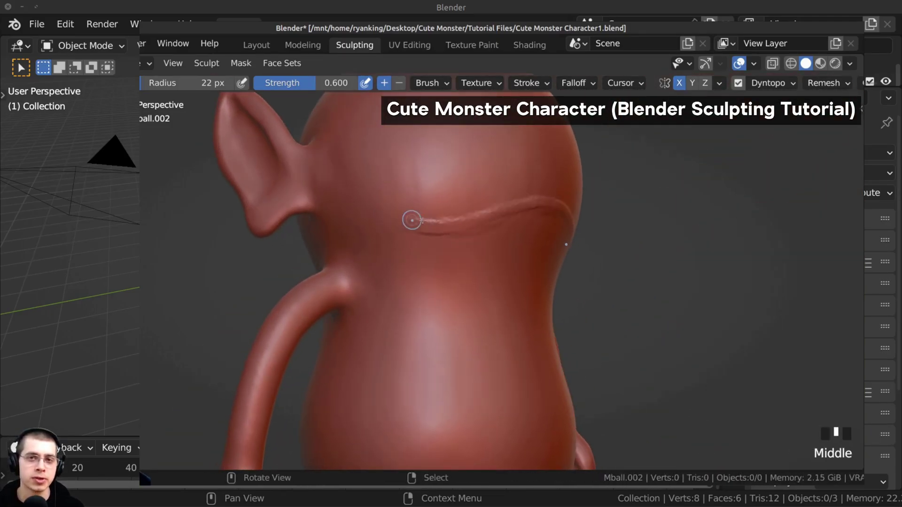
pyautogui.moveTo(480, 194); pyautogui.dragTo(568, 202)
pyautogui.moveTo(338, 207); pyautogui.dragTo(474, 195)
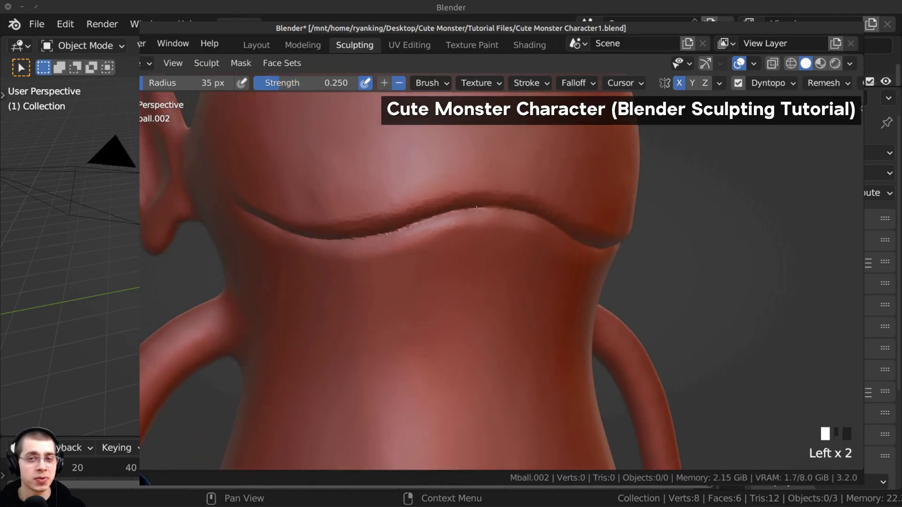
pyautogui.keyDown('ctrl'); pyautogui.moveTo(475, 195); pyautogui.dragTo(577, 223, button='middle'); pyautogui.keyUp('ctrl')
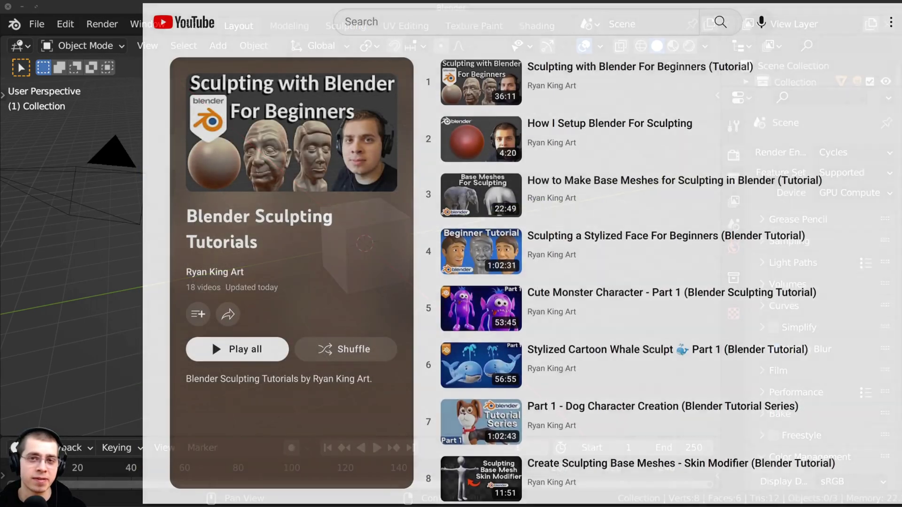
# Browse the videos in the Blender Sculpting Tutorials playlist on YouTube.
pyautogui.scroll(-3, 212, 340)
pyautogui.scroll(-3, 634, 273)
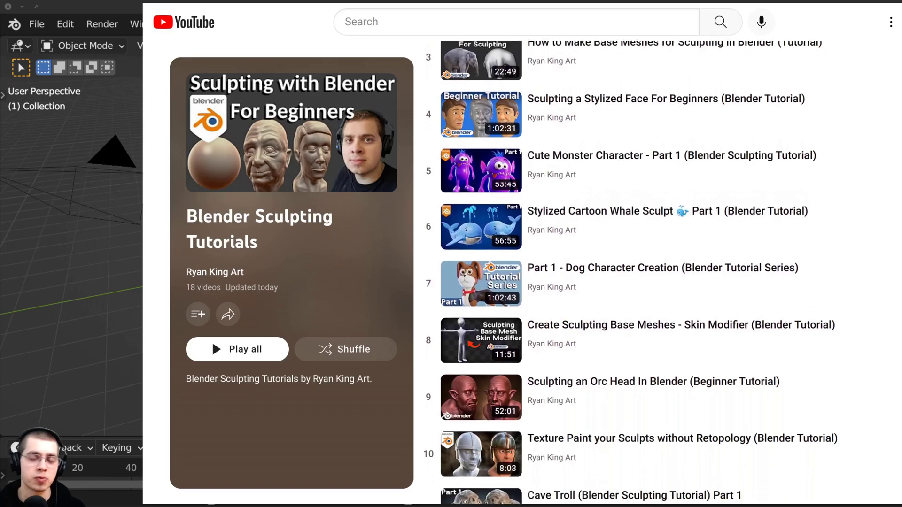
pyautogui.scroll(-3, 634, 272)
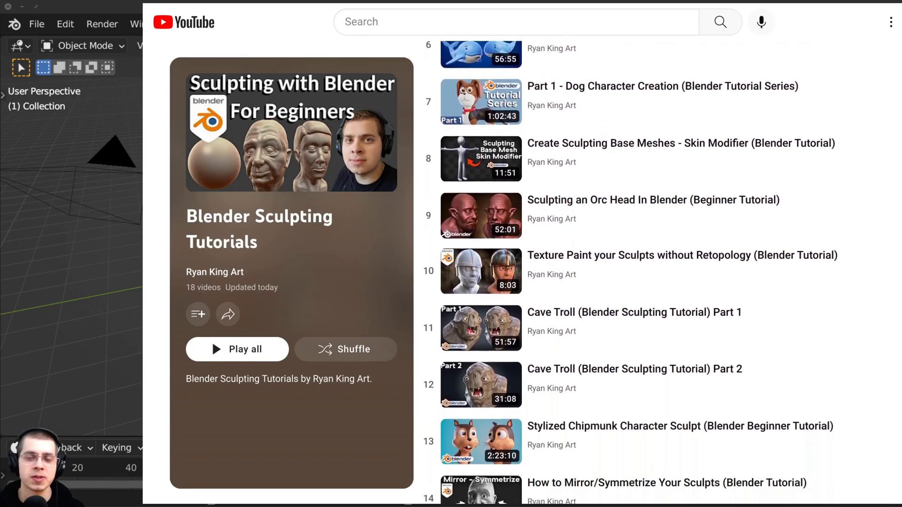
pyautogui.scroll(-3, 634, 272)
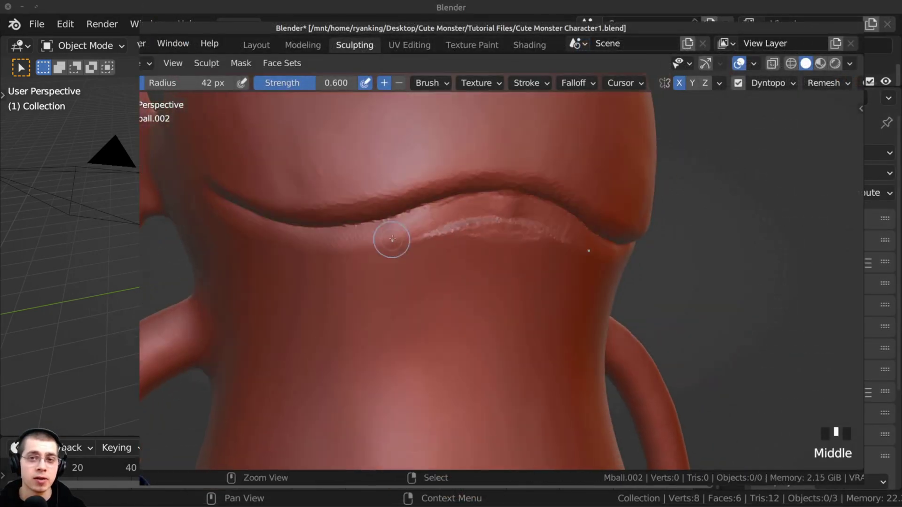
# Shape the monster's lower lip along the underside of the mouth crease, using 0.600 brush strength and a 42 px radius.
pyautogui.keyDown('ctrl'); pyautogui.moveTo(392, 239); pyautogui.dragTo(451, 226); pyautogui.keyUp('ctrl')
pyautogui.keyDown('ctrl'); pyautogui.moveTo(507, 242); pyautogui.dragTo(340, 256); pyautogui.keyUp('ctrl')
pyautogui.moveTo(341, 256); pyautogui.dragTo(376, 234, button='middle')
pyautogui.keyDown('ctrl'); pyautogui.moveTo(244, 183); pyautogui.dragTo(359, 226); pyautogui.keyUp('ctrl')
pyautogui.keyDown('ctrl'); pyautogui.moveTo(360, 225); pyautogui.dragTo(263, 183); pyautogui.keyUp('ctrl')
pyautogui.moveTo(263, 184); pyautogui.dragTo(291, 202, button='middle')
pyautogui.keyDown('ctrl'); pyautogui.moveTo(505, 239); pyautogui.dragTo(460, 248); pyautogui.keyUp('ctrl')
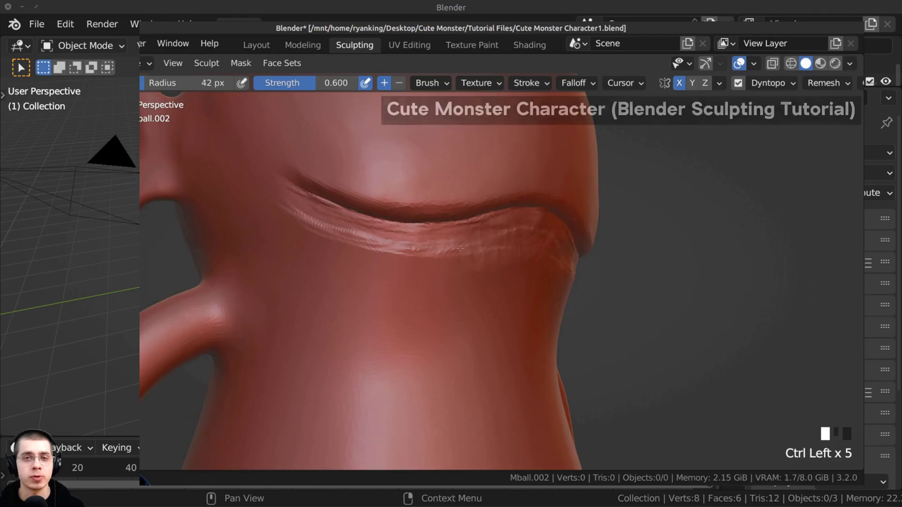
pyautogui.moveTo(460, 247); pyautogui.dragTo(451, 235, button='middle')
pyautogui.keyDown('ctrl'); pyautogui.moveTo(338, 230); pyautogui.dragTo(432, 275); pyautogui.keyUp('ctrl')
# Sculpt a curved vertical fold at the corner of the monster's mouth with repeated strokes.
pyautogui.moveTo(432, 263); pyautogui.dragTo(587, 253, button='middle')
pyautogui.moveTo(451, 187)
pyautogui.mouseDown()
pyautogui.moveTo(475, 292)
pyautogui.moveTo(488, 307)
pyautogui.moveTo(497, 296)
pyautogui.mouseUp()
pyautogui.keyDown('ctrl'); pyautogui.moveTo(474, 263); pyautogui.dragTo(468, 276, button='middle'); pyautogui.keyUp('ctrl')
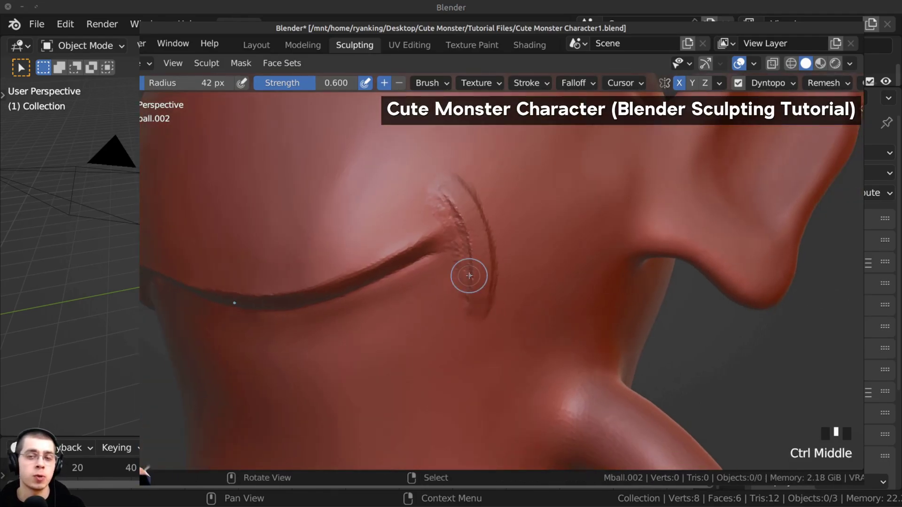
pyautogui.moveTo(451, 186)
pyautogui.mouseDown()
pyautogui.moveTo(486, 301)
pyautogui.moveTo(479, 305)
pyautogui.mouseUp()
pyautogui.moveTo(458, 173); pyautogui.dragTo(493, 301)
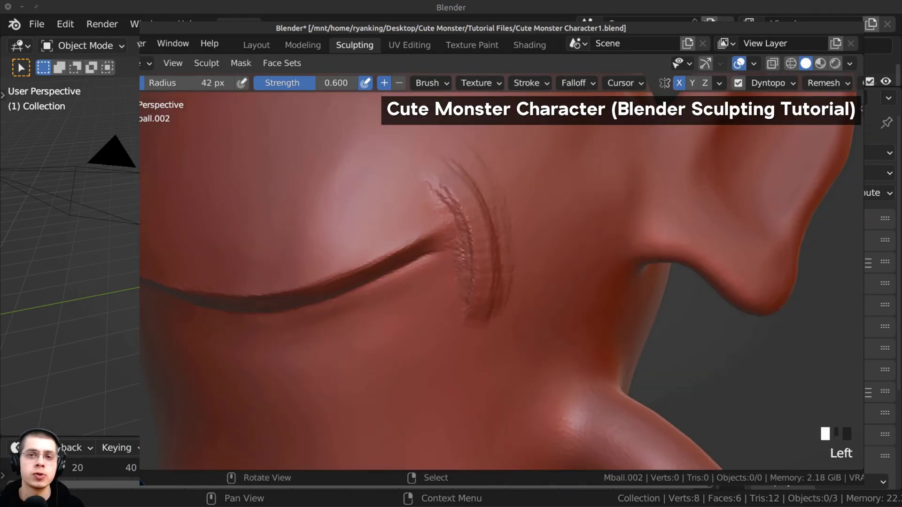
pyautogui.moveTo(451, 188); pyautogui.dragTo(484, 301)
pyautogui.moveTo(465, 174); pyautogui.dragTo(493, 301)
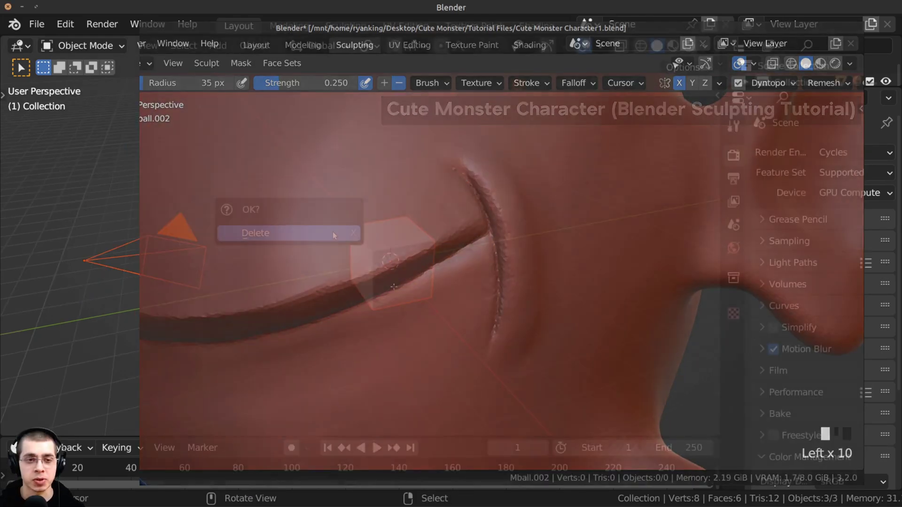
# Delete the default scene objects and add an ico sphere at the world origin.
pyautogui.click(332, 232)
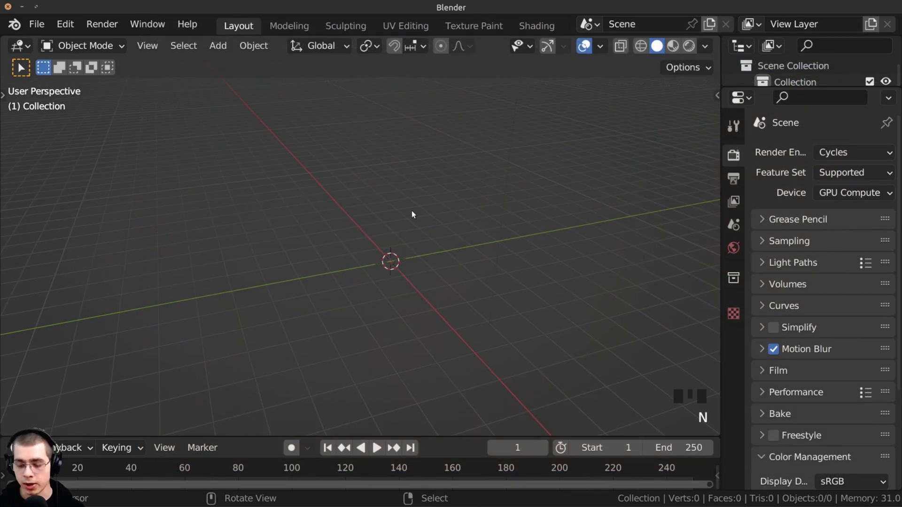
pyautogui.hotkey('shift', 'a')
pyautogui.moveTo(402, 174)
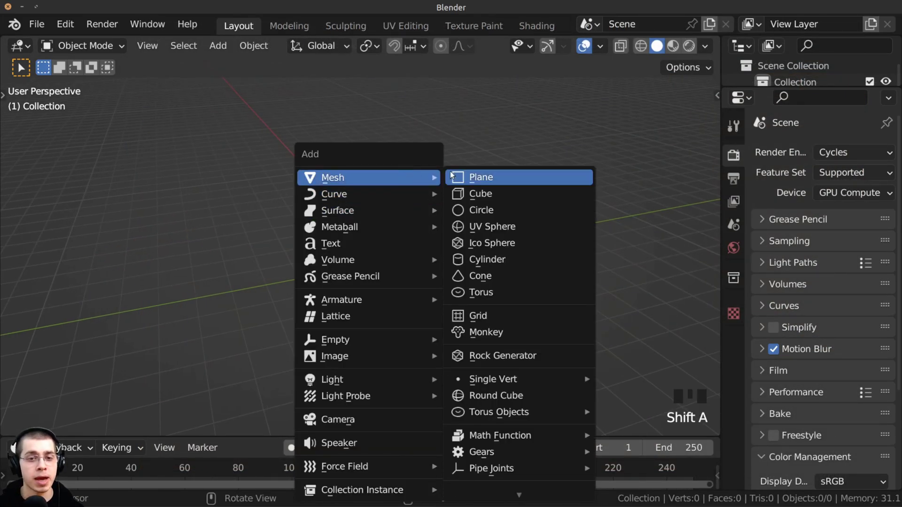
pyautogui.click(486, 244)
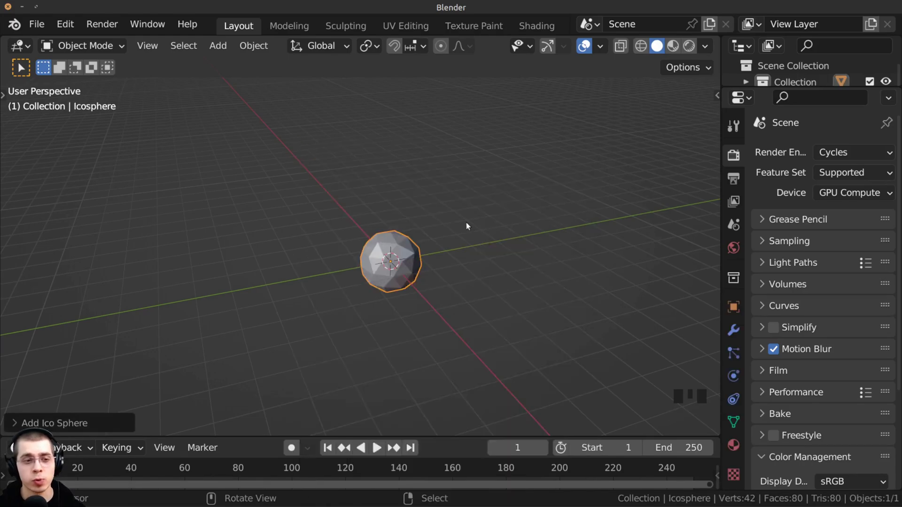
# Set the new ico sphere's subdivisions to 6.
pyautogui.click(20, 423)
pyautogui.click(220, 263)
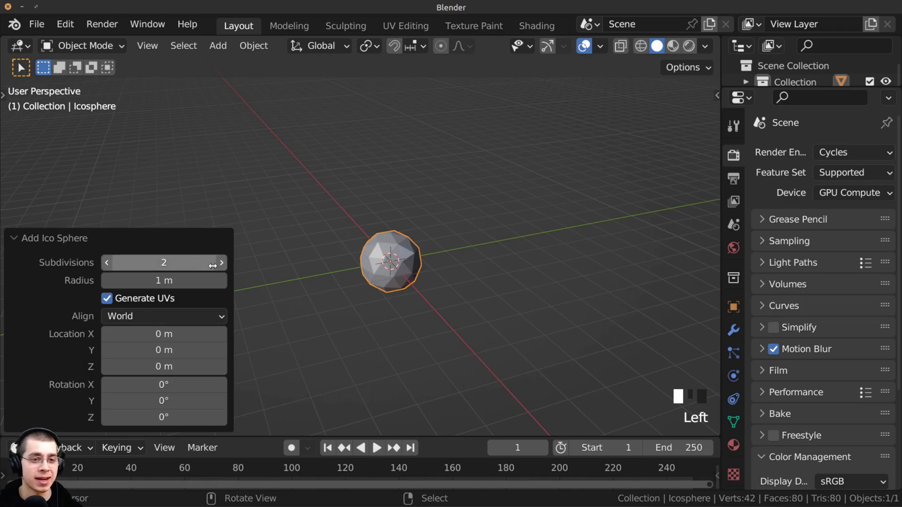
pyautogui.click(219, 263)
pyautogui.click(219, 263)
pyautogui.click(221, 262)
pyautogui.click(221, 262)
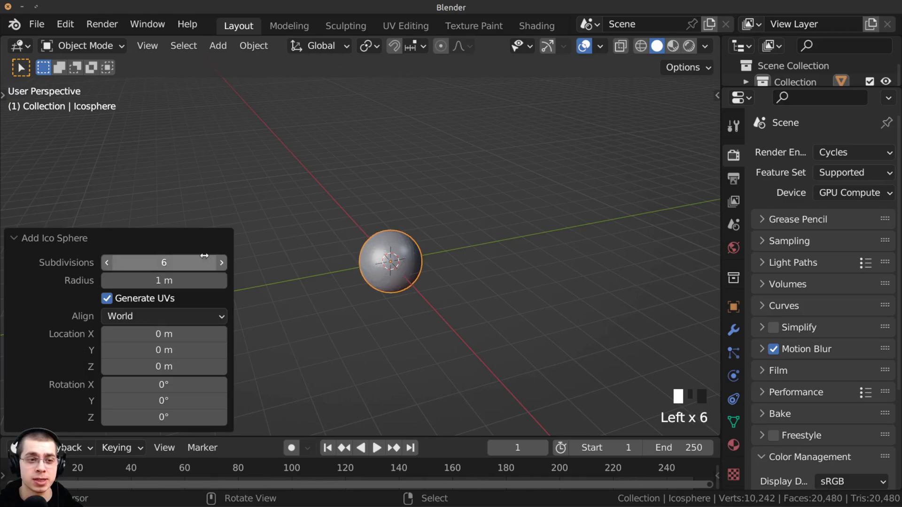
pyautogui.click(43, 242)
pyautogui.moveTo(263, 301); pyautogui.dragTo(404, 134, button='middle')
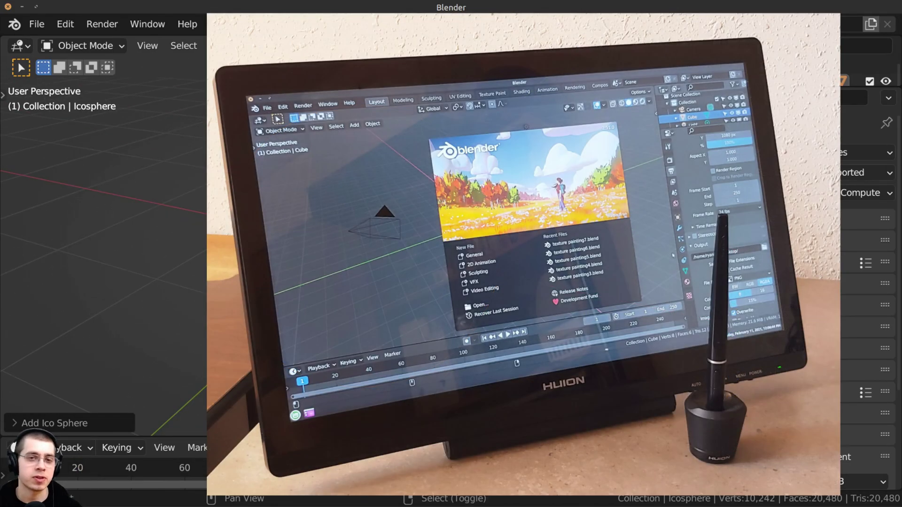
pyautogui.keyDown('shift'); pyautogui.moveTo(403, 188); pyautogui.dragTo(428, 183, button='middle'); pyautogui.keyUp('shift')
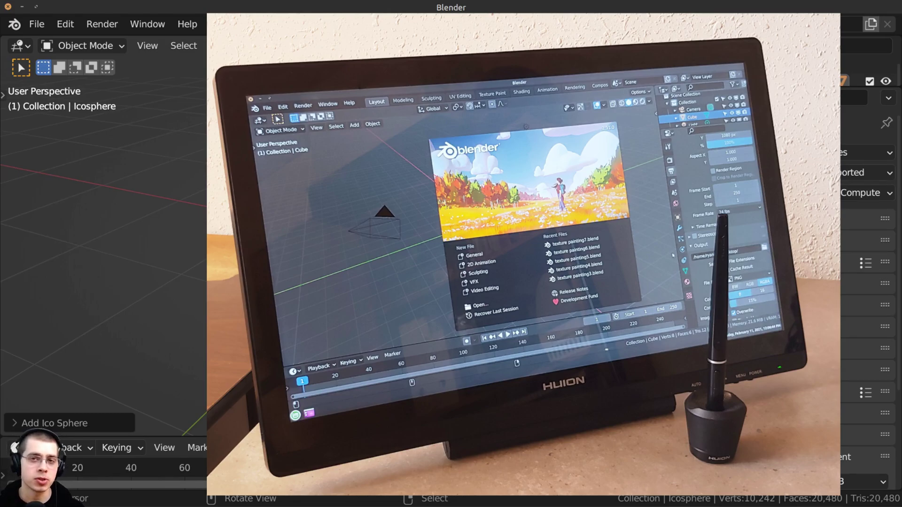
pyautogui.moveTo(428, 235); pyautogui.dragTo(408, 229, button='middle')
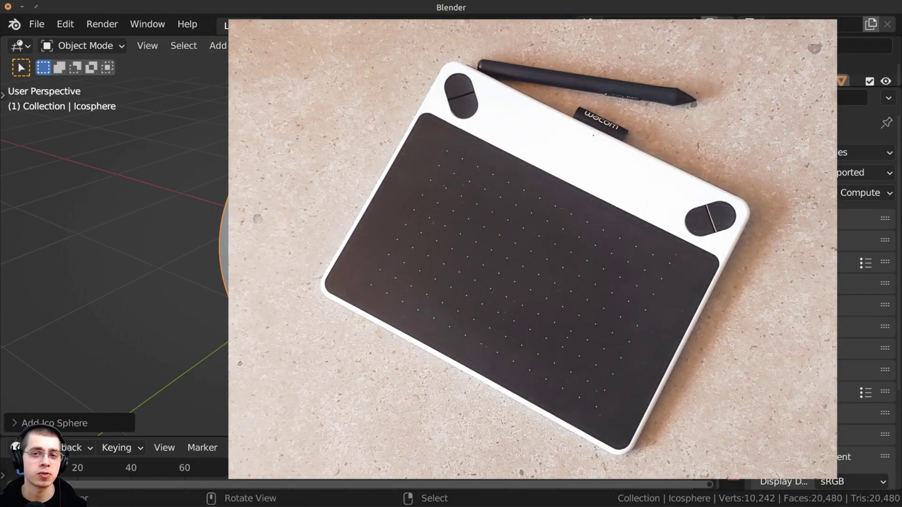
pyautogui.moveTo(407, 240); pyautogui.dragTo(415, 218, button='middle')
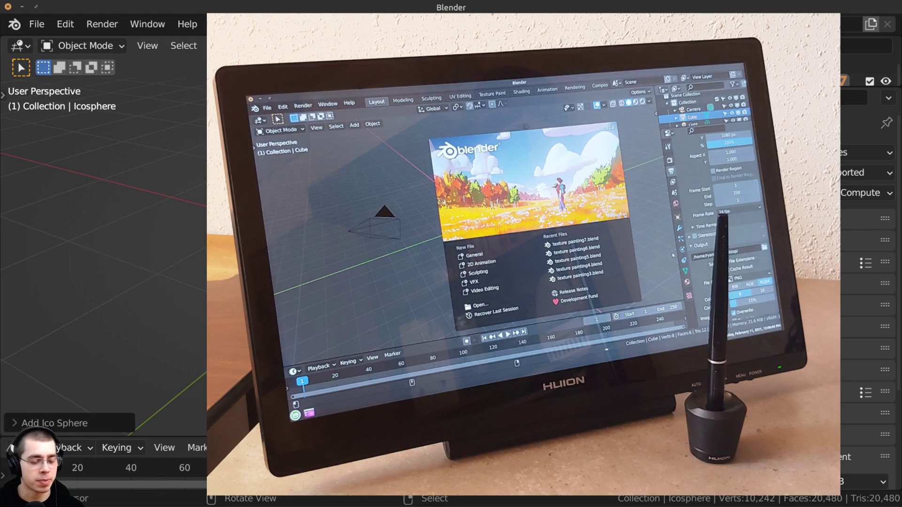
pyautogui.scroll(1, 362, 246)
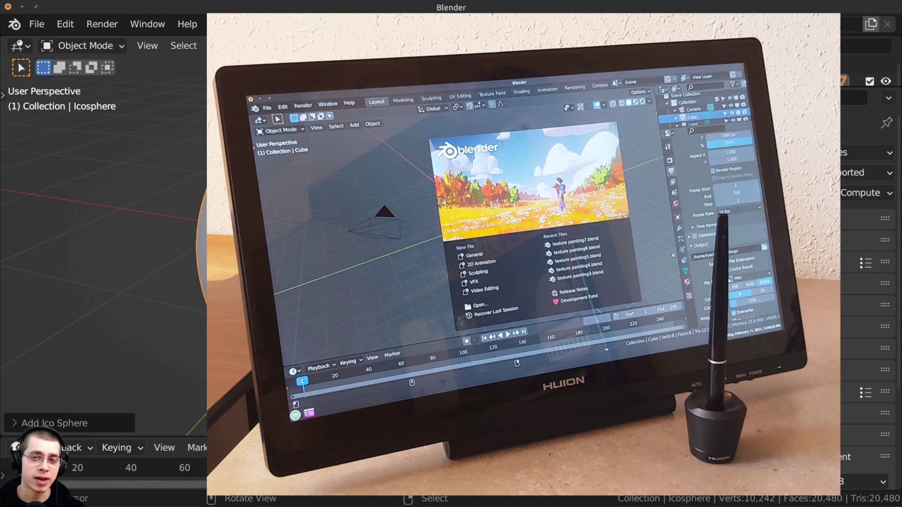
pyautogui.moveTo(362, 246); pyautogui.dragTo(370, 247, button='middle')
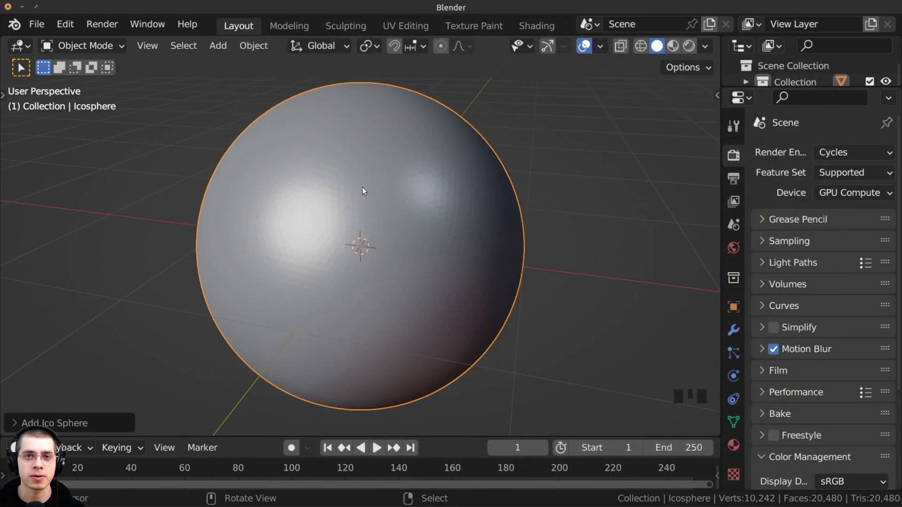
# Select the ico sphere and switch to the Sculpting workspace so that it is in Sculpt Mode.
pyautogui.click(362, 187)
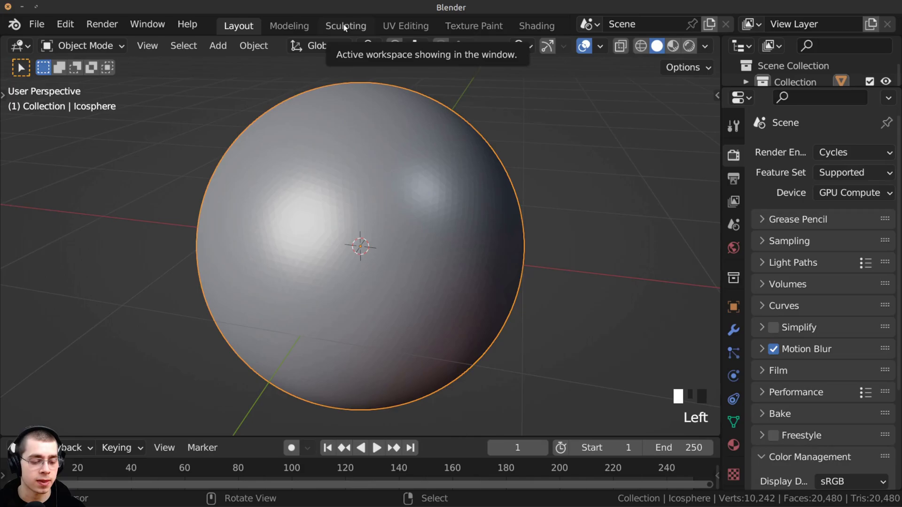
pyautogui.click(344, 27)
pyautogui.click(81, 46)
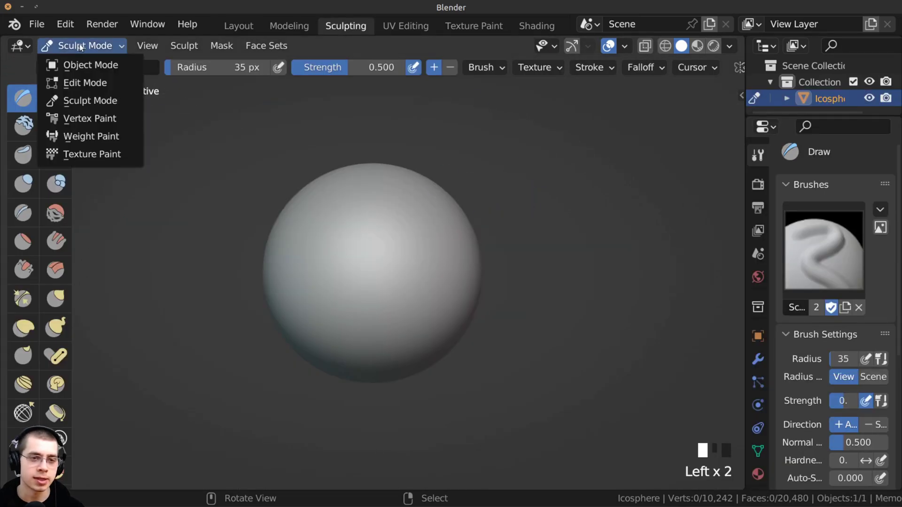
pyautogui.keyDown('ctrl'); pyautogui.moveTo(201, 114); pyautogui.dragTo(282, 162, button='middle'); pyautogui.keyUp('ctrl')
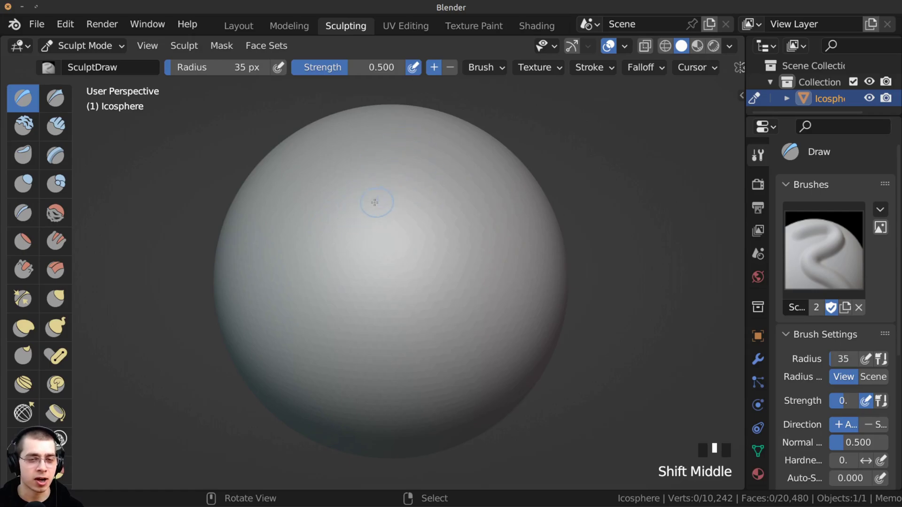
# Enable sculpting symmetry on the X axis.
pyautogui.scroll(-2, 522, 66)
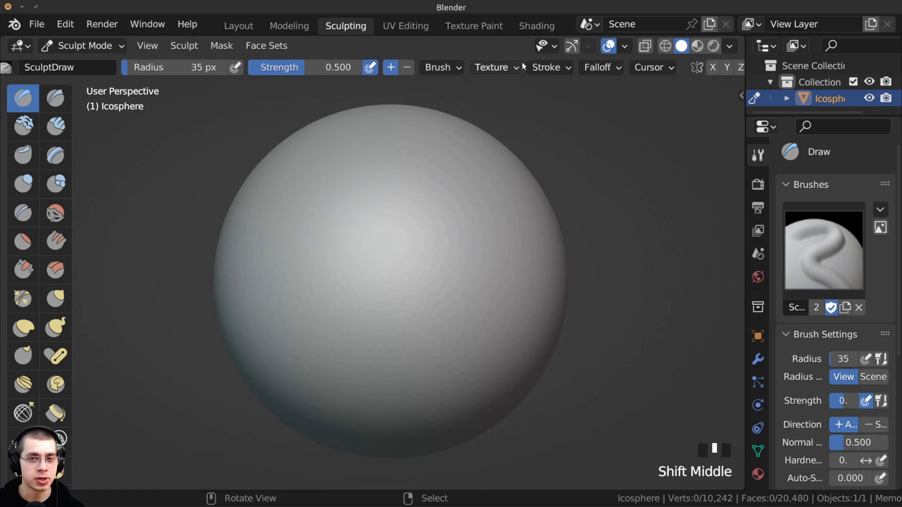
pyautogui.scroll(-10, 605, 68)
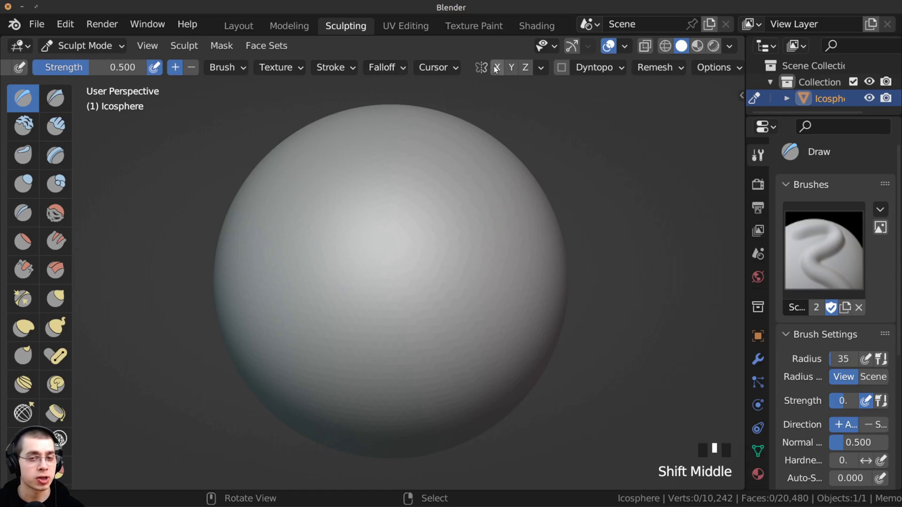
pyautogui.click(496, 68)
pyautogui.moveTo(497, 75); pyautogui.dragTo(499, 67, button='middle')
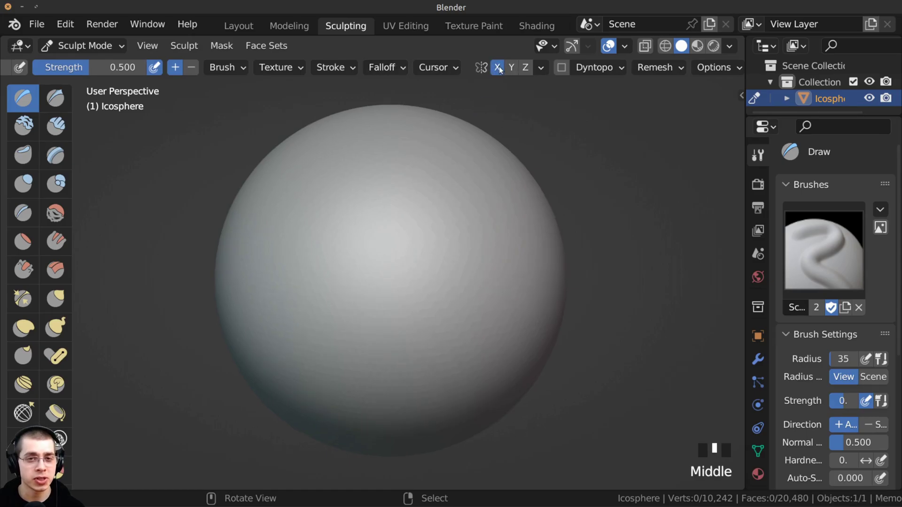
# Try mirrored Draw brush strokes in the eye areas of the sphere, then undo them.
pyautogui.moveTo(402, 199); pyautogui.dragTo(440, 247, button='middle')
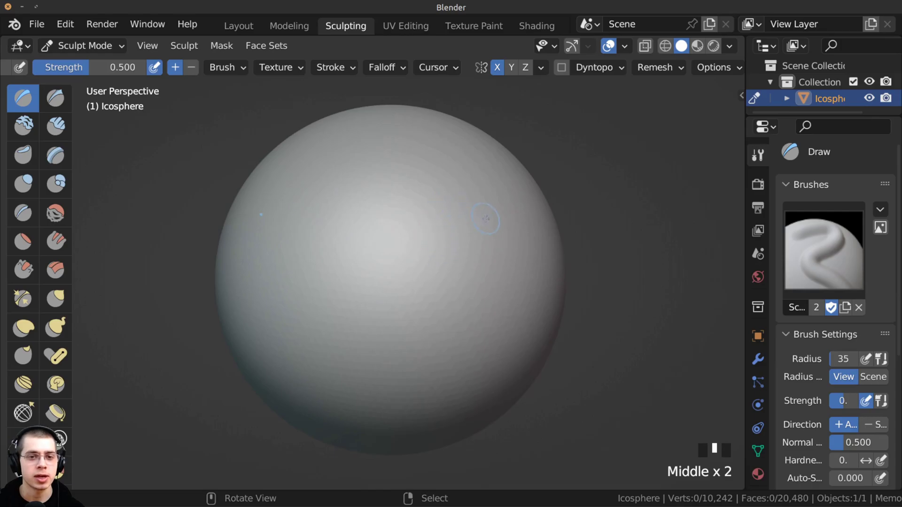
pyautogui.moveTo(439, 219)
pyautogui.mouseDown()
pyautogui.moveTo(438, 266)
pyautogui.moveTo(435, 225)
pyautogui.moveTo(450, 274)
pyautogui.moveTo(450, 229)
pyautogui.mouseUp()
pyautogui.press('z')
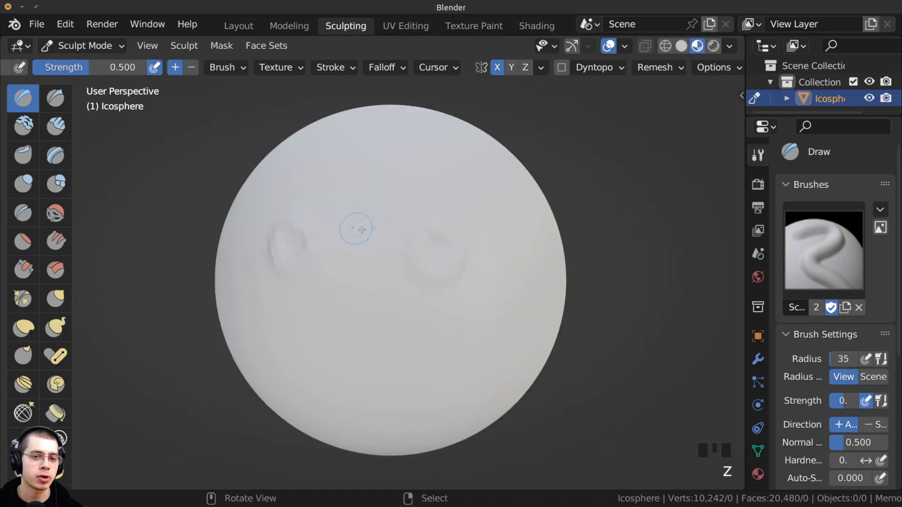
pyautogui.press('z')
pyautogui.hotkey('ctrl', 'z')
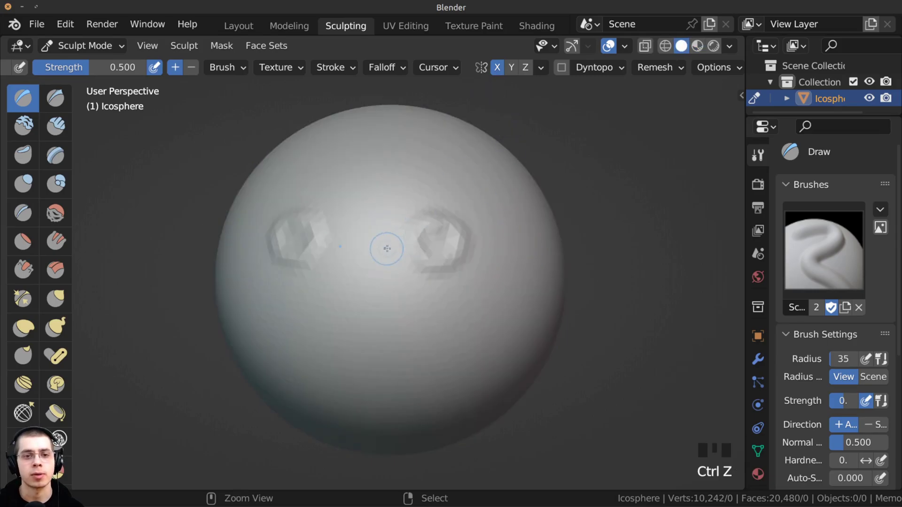
pyautogui.hotkey('ctrl', 'z')
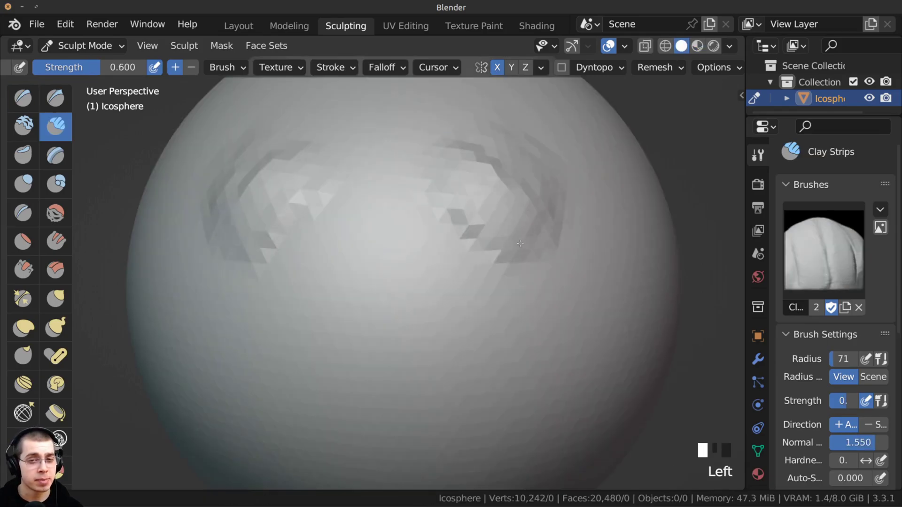
# Build up mirrored eye-area forms on the sphere with the Clay Strips brush at radius 71 px and strength 0.600.
pyautogui.moveTo(512, 263); pyautogui.dragTo(506, 209)
pyautogui.moveTo(502, 213)
pyautogui.keyDown('ctrl'); pyautogui.mouseDown(button='middle')
pyautogui.moveTo(498, 234)
pyautogui.moveTo(453, 239)
pyautogui.mouseUp(button='middle'); pyautogui.keyUp('ctrl')
pyautogui.moveTo(399, 226); pyautogui.dragTo(402, 329)
pyautogui.moveTo(489, 197); pyautogui.dragTo(493, 277)
pyautogui.keyDown('ctrl'); pyautogui.moveTo(488, 263); pyautogui.dragTo(484, 237, button='middle'); pyautogui.keyUp('ctrl')
pyautogui.moveTo(489, 234)
pyautogui.mouseDown()
pyautogui.moveTo(470, 188)
pyautogui.moveTo(509, 267)
pyautogui.mouseUp()
pyautogui.moveTo(509, 274)
pyautogui.mouseDown()
pyautogui.moveTo(497, 282)
pyautogui.moveTo(493, 256)
pyautogui.mouseUp()
pyautogui.moveTo(500, 263)
pyautogui.keyDown('ctrl'); pyautogui.mouseDown(button='middle')
pyautogui.moveTo(509, 232)
pyautogui.moveTo(488, 222)
pyautogui.moveTo(489, 207)
pyautogui.mouseUp(button='middle'); pyautogui.keyUp('ctrl')
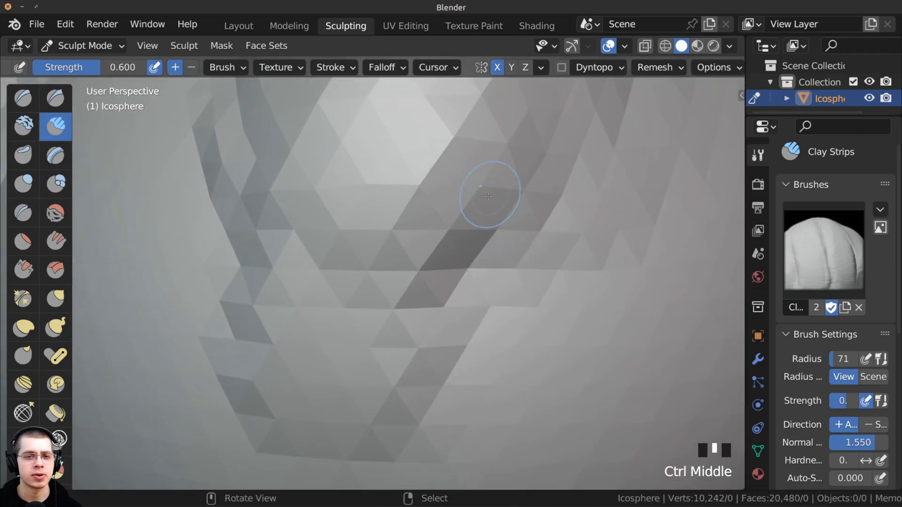
pyautogui.moveTo(463, 179); pyautogui.dragTo(475, 202)
pyautogui.keyDown('ctrl'); pyautogui.moveTo(469, 197); pyautogui.dragTo(451, 244, button='middle'); pyautogui.keyUp('ctrl')
pyautogui.moveTo(413, 207); pyautogui.dragTo(399, 221)
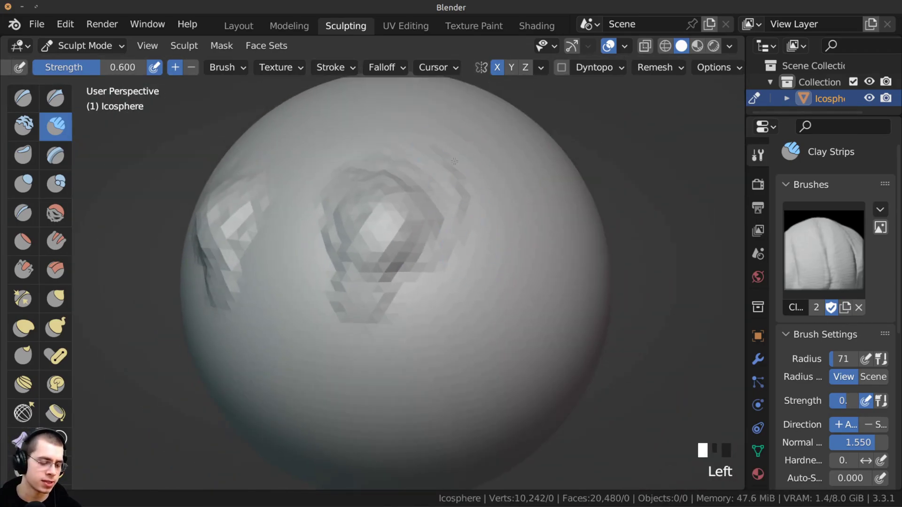
pyautogui.moveTo(390, 172); pyautogui.dragTo(428, 191, button='middle')
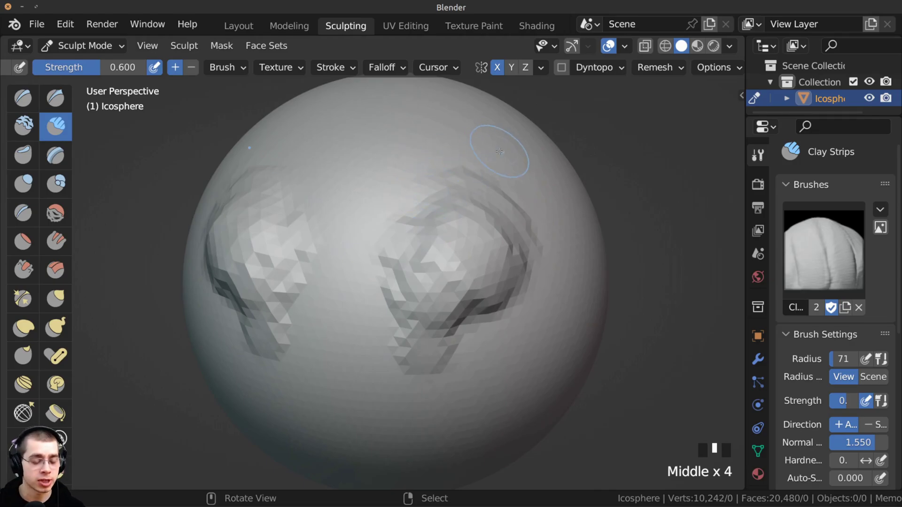
# Enable Dyntopo, accept the vertex data warning, and sculpt mirrored Clay Strips strokes over the upper part of the eye-area forms.
pyautogui.click(561, 67)
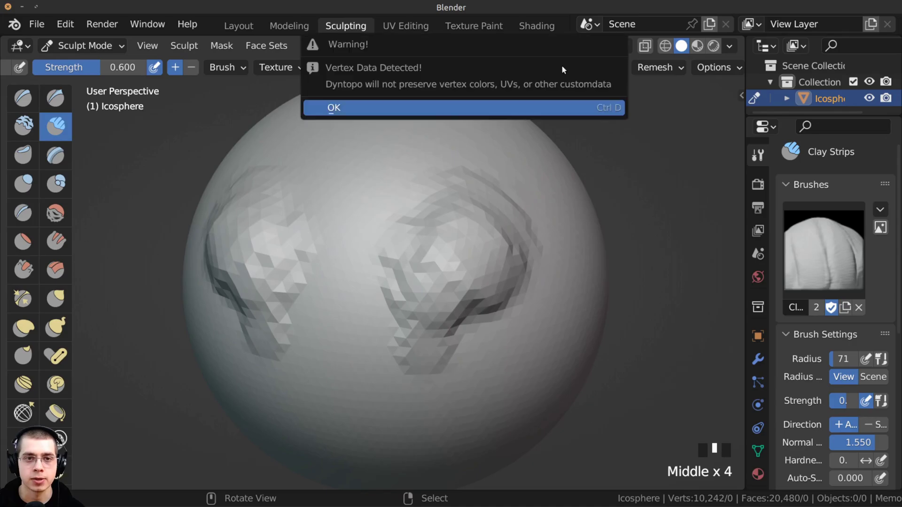
pyautogui.click(530, 109)
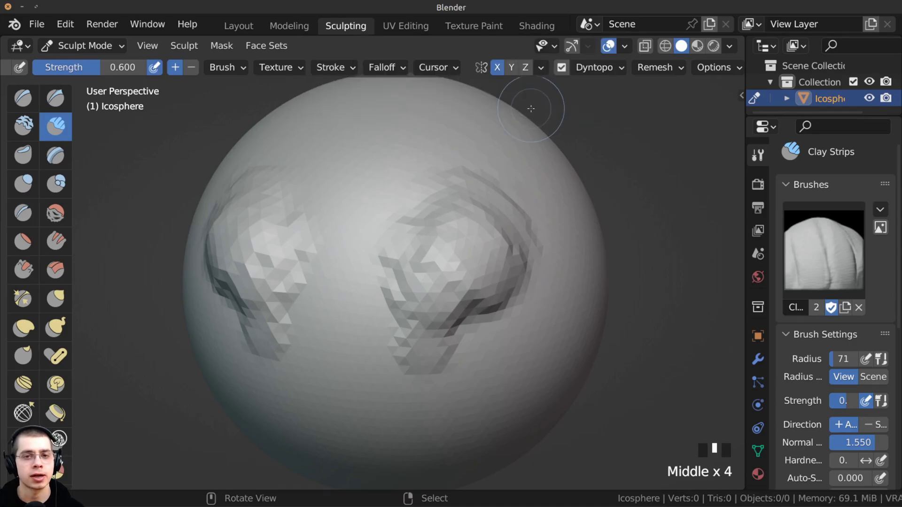
pyautogui.keyDown('ctrl'); pyautogui.moveTo(603, 121); pyautogui.dragTo(471, 126, button='middle'); pyautogui.keyUp('ctrl')
pyautogui.moveTo(433, 175)
pyautogui.mouseDown()
pyautogui.moveTo(439, 211)
pyautogui.moveTo(458, 176)
pyautogui.mouseUp()
pyautogui.keyDown('ctrl'); pyautogui.moveTo(458, 176); pyautogui.dragTo(460, 167, button='middle'); pyautogui.keyUp('ctrl')
pyautogui.moveTo(446, 159)
pyautogui.mouseDown()
pyautogui.moveTo(465, 175)
pyautogui.moveTo(436, 180)
pyautogui.mouseUp()
pyautogui.moveTo(434, 185)
pyautogui.mouseDown(button='middle')
pyautogui.moveTo(425, 240)
pyautogui.moveTo(437, 216)
pyautogui.mouseUp(button='middle')
pyautogui.moveTo(451, 207)
pyautogui.mouseDown()
pyautogui.moveTo(486, 181)
pyautogui.moveTo(503, 186)
pyautogui.moveTo(438, 227)
pyautogui.moveTo(471, 206)
pyautogui.moveTo(444, 220)
pyautogui.mouseUp()
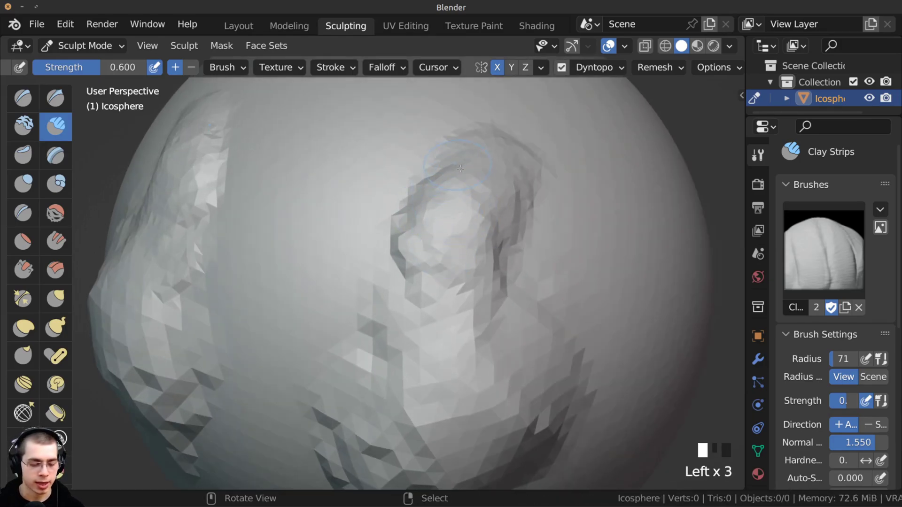
pyautogui.moveTo(460, 169); pyautogui.dragTo(445, 179, button='middle')
# Switch the viewport to Wireframe shading and sculpt Clay Strips strokes at the top of the eye-area form.
pyautogui.press('z')
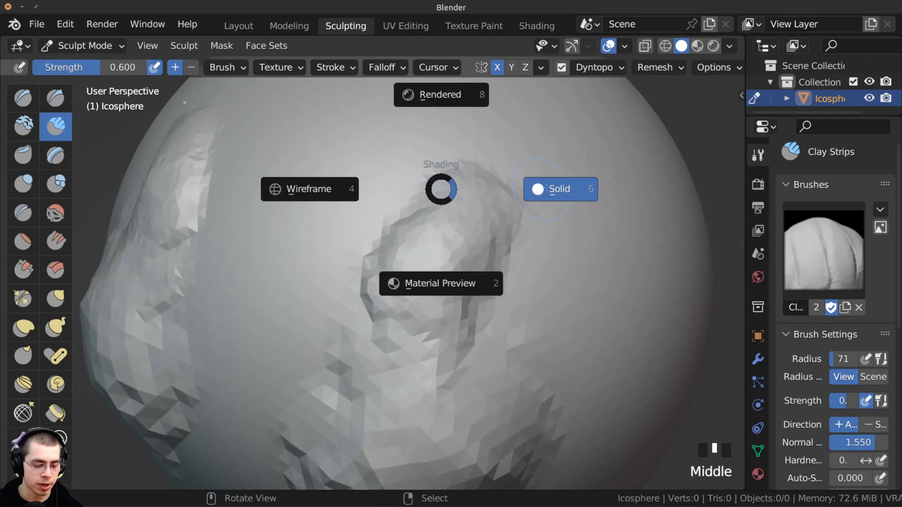
pyautogui.click(306, 190)
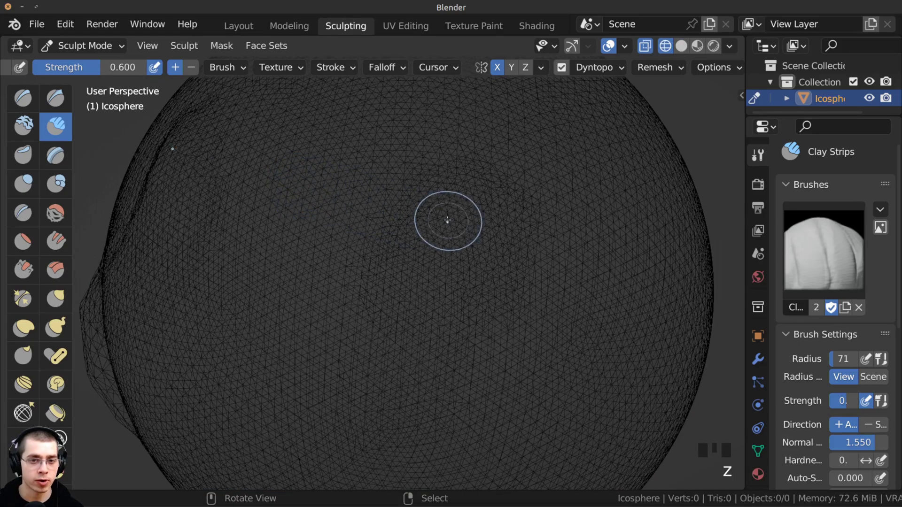
pyautogui.keyDown('ctrl'); pyautogui.moveTo(462, 201); pyautogui.dragTo(457, 185, button='middle'); pyautogui.keyUp('ctrl')
pyautogui.moveTo(458, 193); pyautogui.dragTo(449, 232)
pyautogui.keyDown('ctrl'); pyautogui.moveTo(447, 230); pyautogui.dragTo(442, 214, button='middle'); pyautogui.keyUp('ctrl')
pyautogui.keyDown('shift'); pyautogui.moveTo(440, 216); pyautogui.dragTo(435, 237, button='middle'); pyautogui.keyUp('shift')
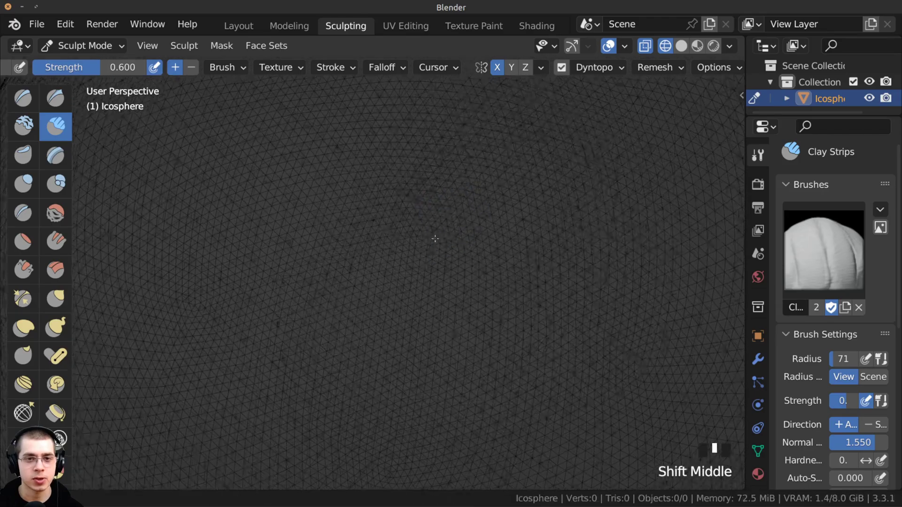
pyautogui.moveTo(460, 194); pyautogui.dragTo(464, 151)
pyautogui.keyDown('shift'); pyautogui.moveTo(464, 152); pyautogui.dragTo(413, 217, button='middle'); pyautogui.keyUp('shift')
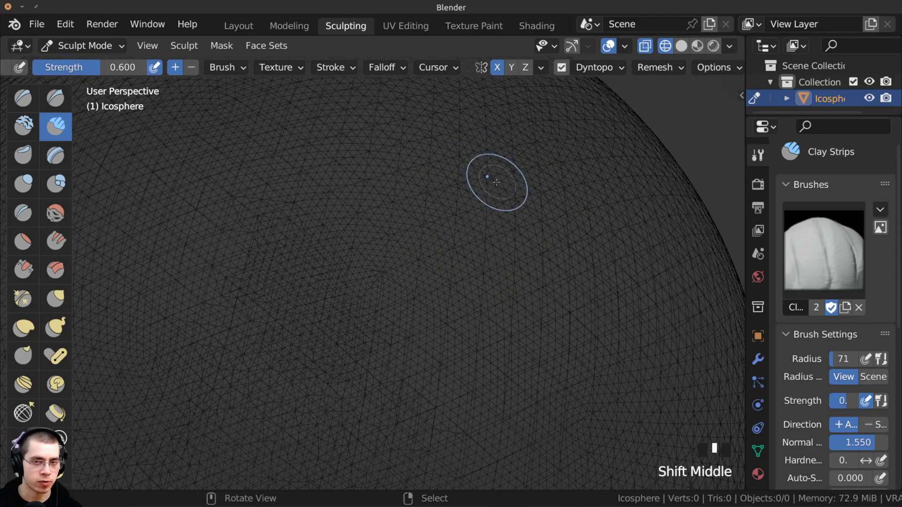
# Sculpt a separate small mirrored patch above the eye-area forms with Clay Strips, then return the viewport to Solid shading.
pyautogui.moveTo(481, 159); pyautogui.dragTo(503, 179)
pyautogui.moveTo(504, 245); pyautogui.dragTo(484, 228)
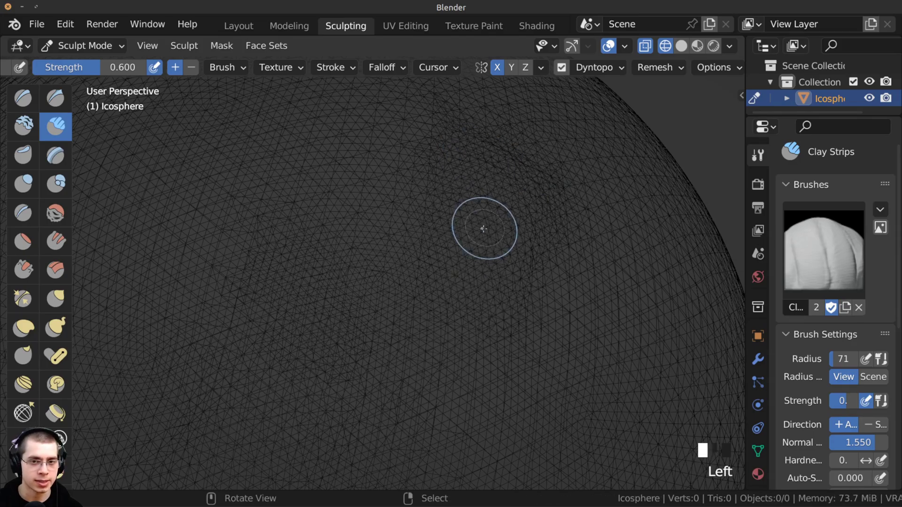
pyautogui.keyDown('ctrl'); pyautogui.moveTo(484, 227); pyautogui.dragTo(477, 196, button='middle'); pyautogui.keyUp('ctrl')
pyautogui.moveTo(517, 203); pyautogui.dragTo(545, 216)
pyautogui.moveTo(471, 272); pyautogui.dragTo(475, 220)
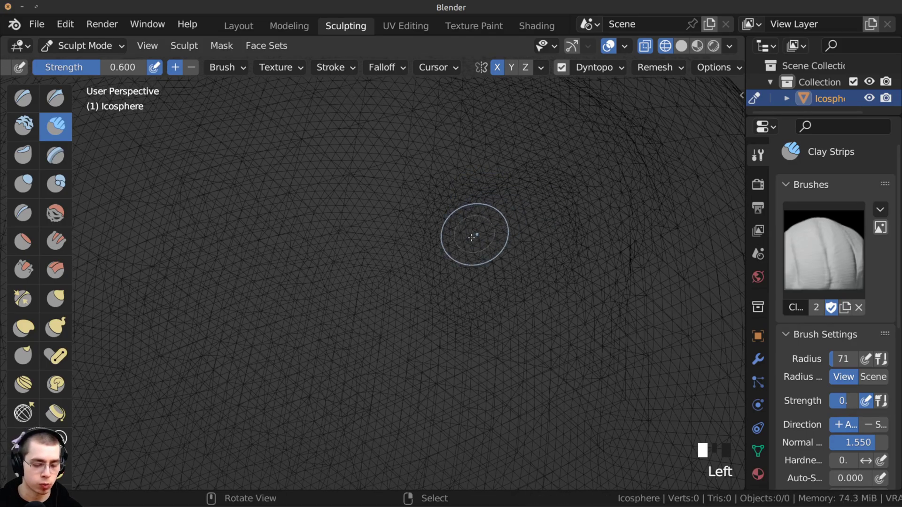
pyautogui.press('z')
pyautogui.click(564, 252)
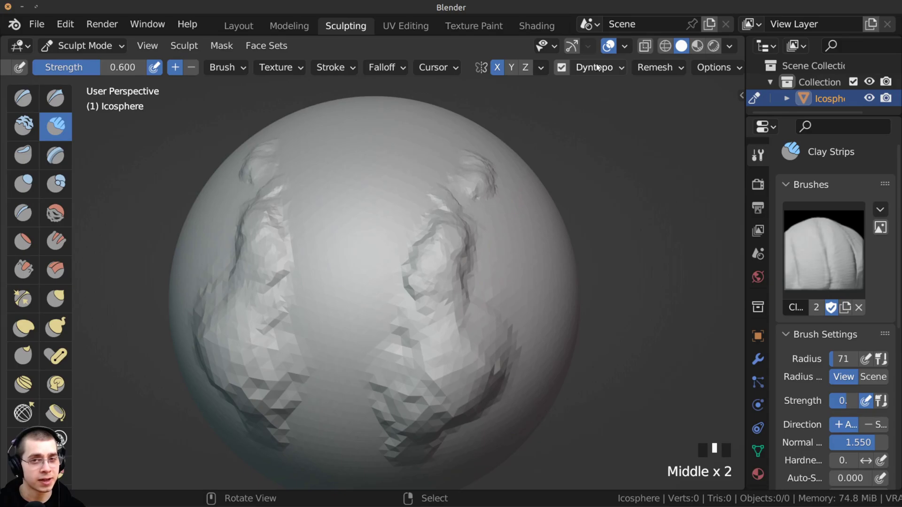
# Set the Dyntopo detail size to 3 px.
pyautogui.click(596, 68)
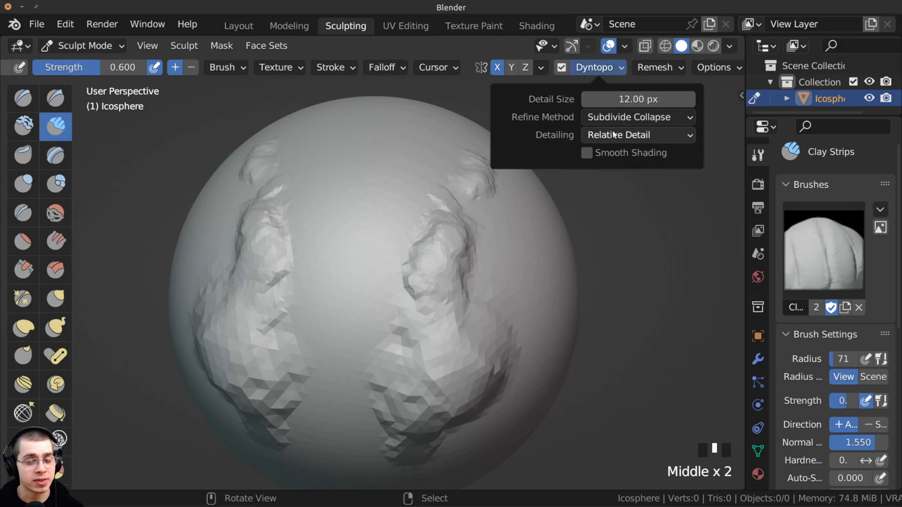
pyautogui.click(614, 98)
pyautogui.write('3')
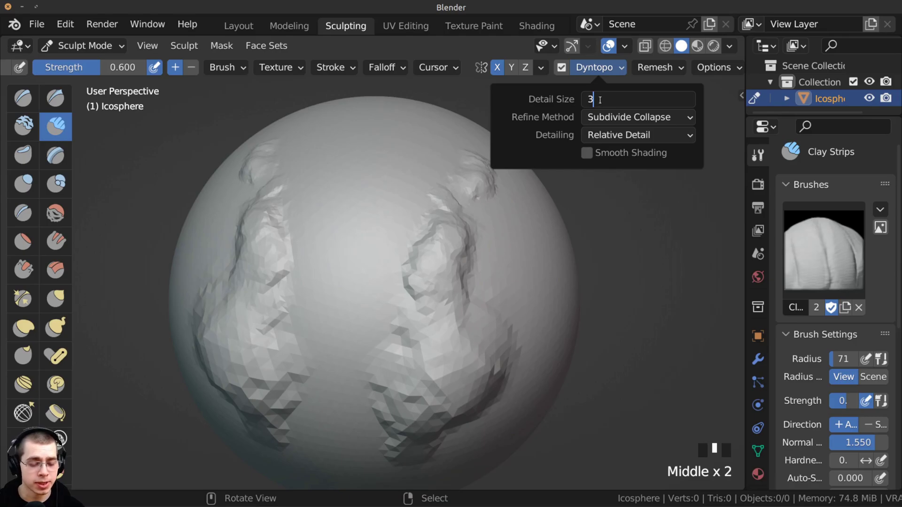
pyautogui.press('Return')
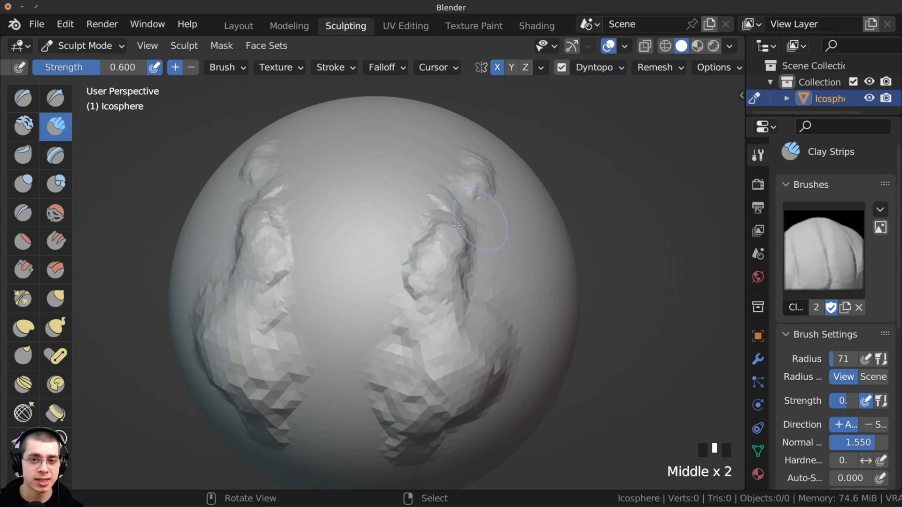
# Sculpt long mirrored Clay Strips ridges beside the sphere's centre, curving outward over the older forms, and smooth their outer edges.
pyautogui.moveTo(384, 249); pyautogui.dragTo(399, 248, button='middle')
pyautogui.keyDown('ctrl'); pyautogui.moveTo(398, 235); pyautogui.dragTo(398, 212, button='middle'); pyautogui.keyUp('ctrl')
pyautogui.moveTo(397, 191); pyautogui.dragTo(396, 229)
pyautogui.keyDown('ctrl'); pyautogui.moveTo(391, 248); pyautogui.dragTo(392, 235, button='middle'); pyautogui.keyUp('ctrl')
pyautogui.moveTo(393, 226)
pyautogui.mouseDown()
pyautogui.moveTo(409, 251)
pyautogui.moveTo(396, 324)
pyautogui.moveTo(426, 206)
pyautogui.mouseUp()
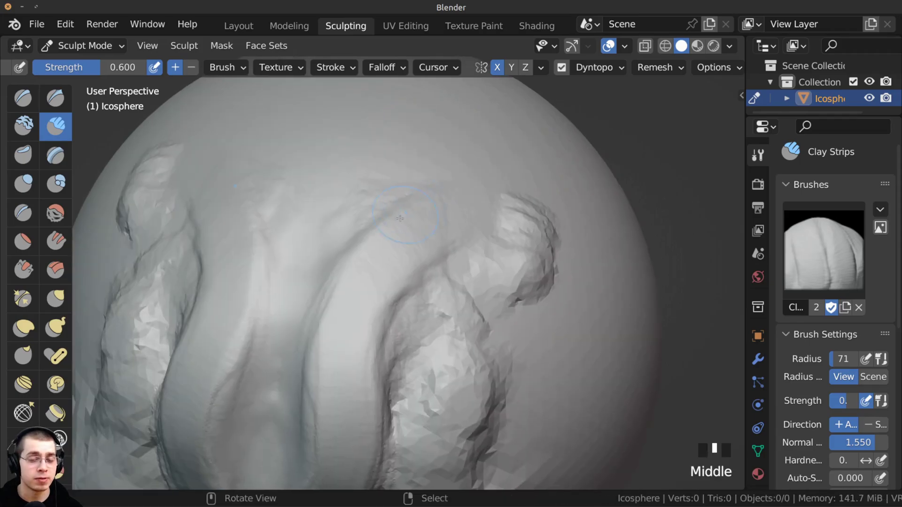
pyautogui.moveTo(411, 209)
pyautogui.mouseDown()
pyautogui.moveTo(482, 188)
pyautogui.moveTo(483, 198)
pyautogui.moveTo(436, 192)
pyautogui.moveTo(418, 216)
pyautogui.mouseUp()
pyautogui.moveTo(441, 211); pyautogui.dragTo(406, 296)
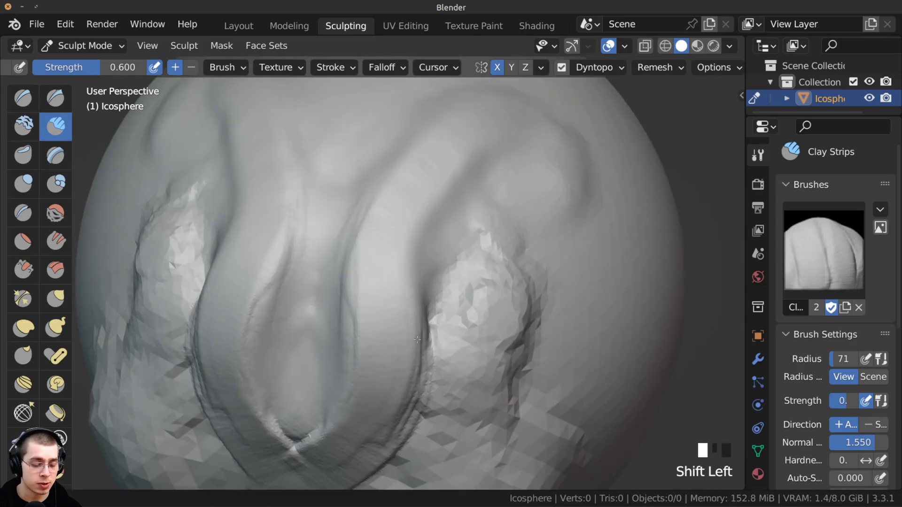
pyautogui.keyDown('shift'); pyautogui.moveTo(423, 338); pyautogui.dragTo(422, 375); pyautogui.keyUp('shift')
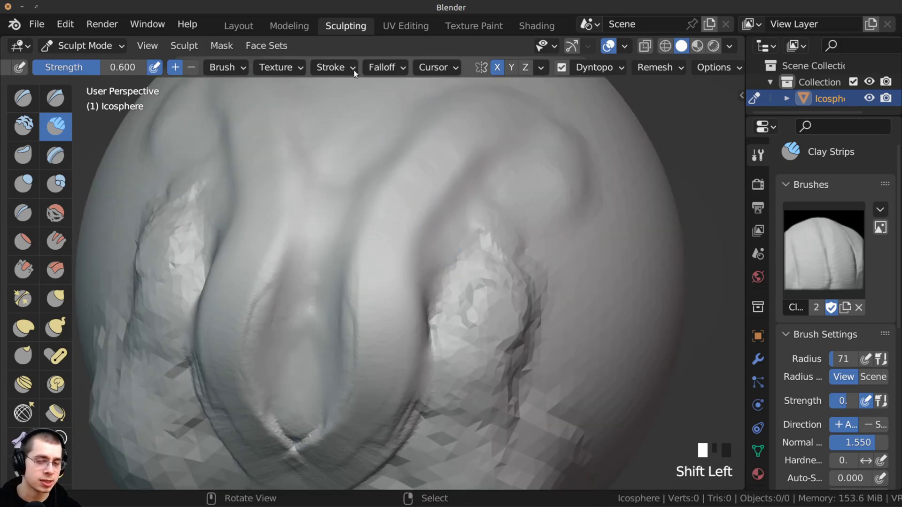
# Add curved mirrored Clay Strips strokes at the upper ends of the long ridges and smooth them.
pyautogui.moveTo(389, 227); pyautogui.dragTo(399, 258, button='middle')
pyautogui.moveTo(425, 134); pyautogui.dragTo(463, 212)
pyautogui.keyDown('shift'); pyautogui.moveTo(463, 216); pyautogui.dragTo(426, 230, button='middle'); pyautogui.keyUp('shift')
pyautogui.keyDown('shift'); pyautogui.moveTo(424, 234); pyautogui.dragTo(426, 230); pyautogui.keyUp('shift')
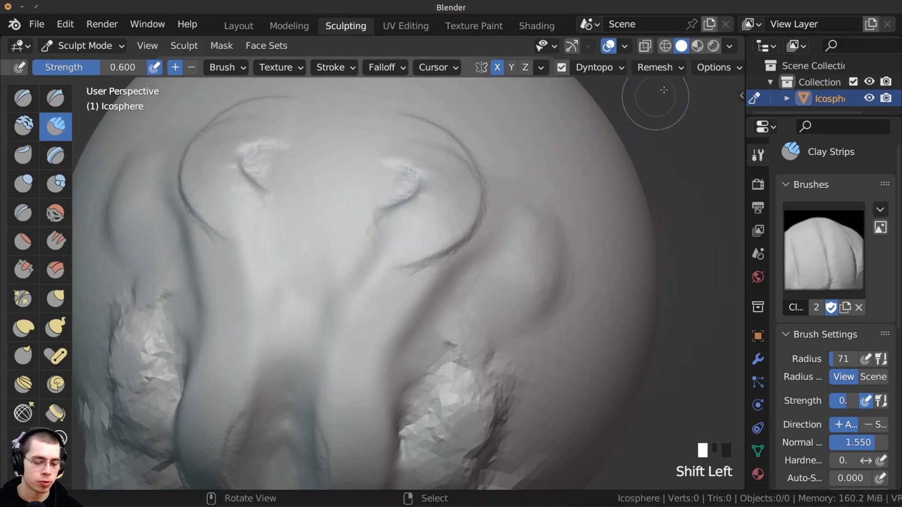
# Set the Dyntopo detail size to 6 px.
pyautogui.click(601, 69)
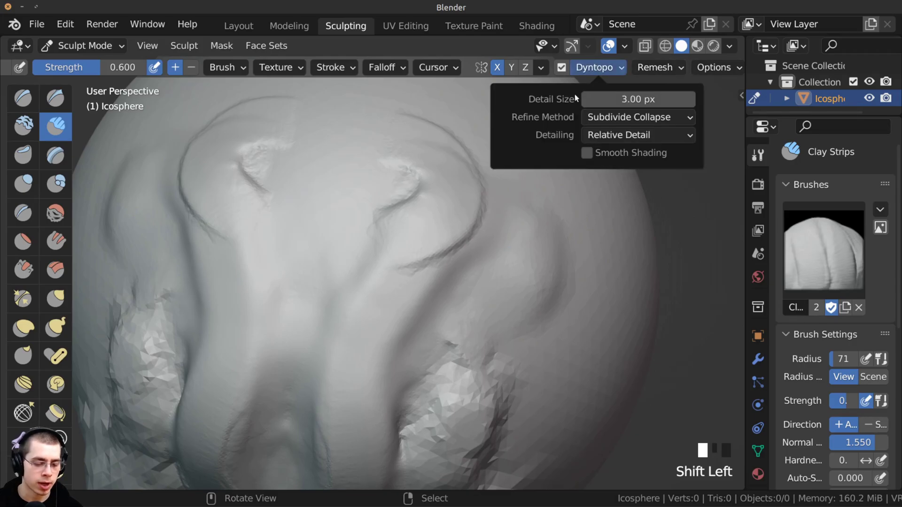
pyautogui.click(622, 100)
pyautogui.press('Return')
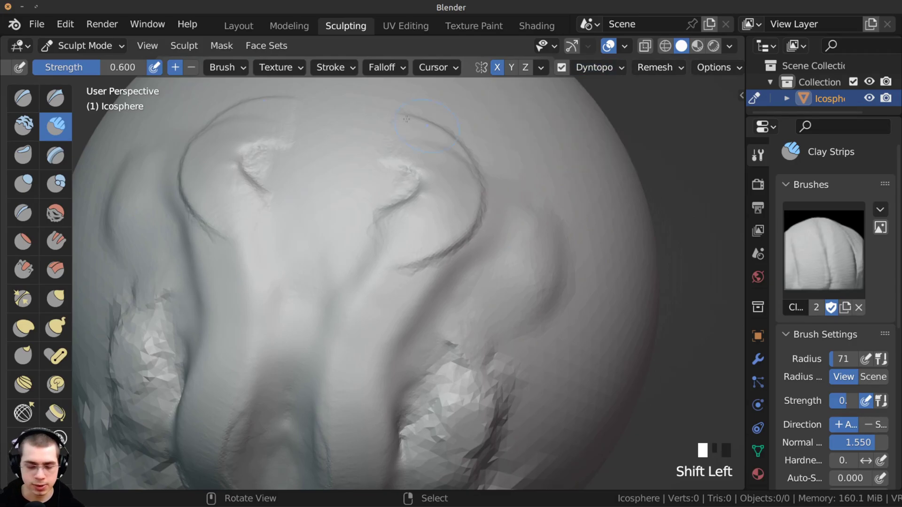
# Sculpt layered mirrored brow strokes with Clay Strips above the curved ridges, working from both far and close zoom levels.
pyautogui.moveTo(348, 152); pyautogui.dragTo(351, 173, button='middle')
pyautogui.moveTo(374, 129); pyautogui.dragTo(473, 184)
pyautogui.keyDown('ctrl'); pyautogui.moveTo(474, 190); pyautogui.dragTo(472, 220, button='middle'); pyautogui.keyUp('ctrl')
pyautogui.moveTo(472, 220); pyautogui.dragTo(453, 226, button='middle')
pyautogui.keyDown('shift'); pyautogui.moveTo(453, 226); pyautogui.dragTo(457, 244, button='middle'); pyautogui.keyUp('shift')
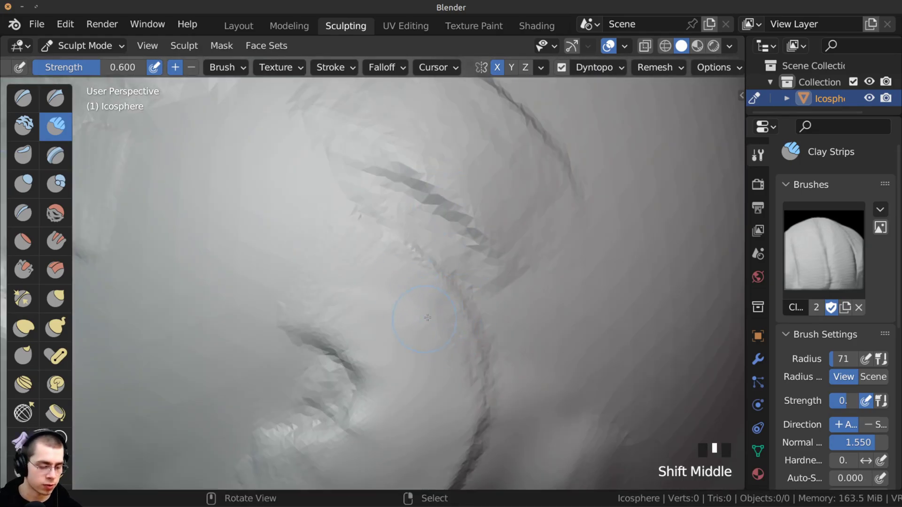
pyautogui.moveTo(422, 155)
pyautogui.mouseDown()
pyautogui.moveTo(489, 193)
pyautogui.moveTo(512, 237)
pyautogui.mouseUp()
pyautogui.keyDown('ctrl'); pyautogui.moveTo(564, 347); pyautogui.dragTo(562, 376, button='middle'); pyautogui.keyUp('ctrl')
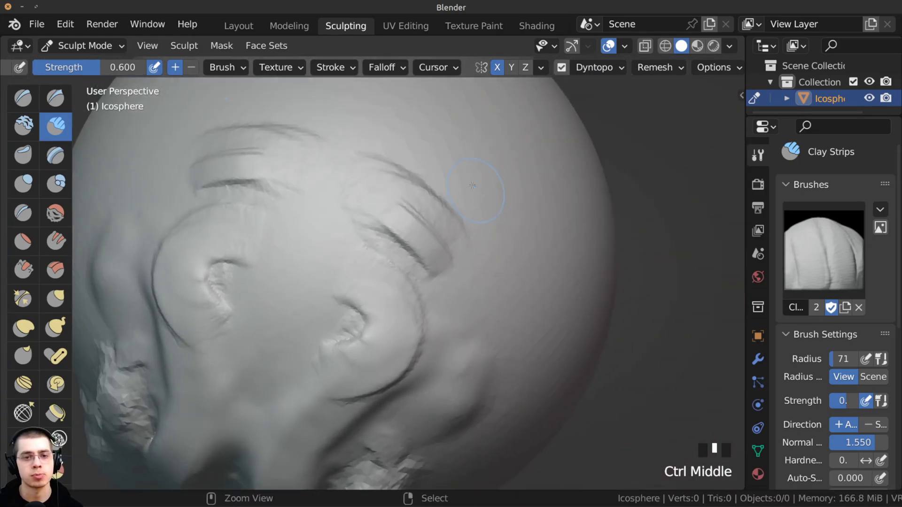
pyautogui.moveTo(411, 160); pyautogui.dragTo(469, 230)
pyautogui.moveTo(383, 162); pyautogui.dragTo(476, 233)
pyautogui.moveTo(475, 233)
pyautogui.keyDown('shift'); pyautogui.mouseDown(button='middle')
pyautogui.moveTo(422, 266)
pyautogui.moveTo(410, 237)
pyautogui.mouseUp(button='middle'); pyautogui.keyUp('shift')
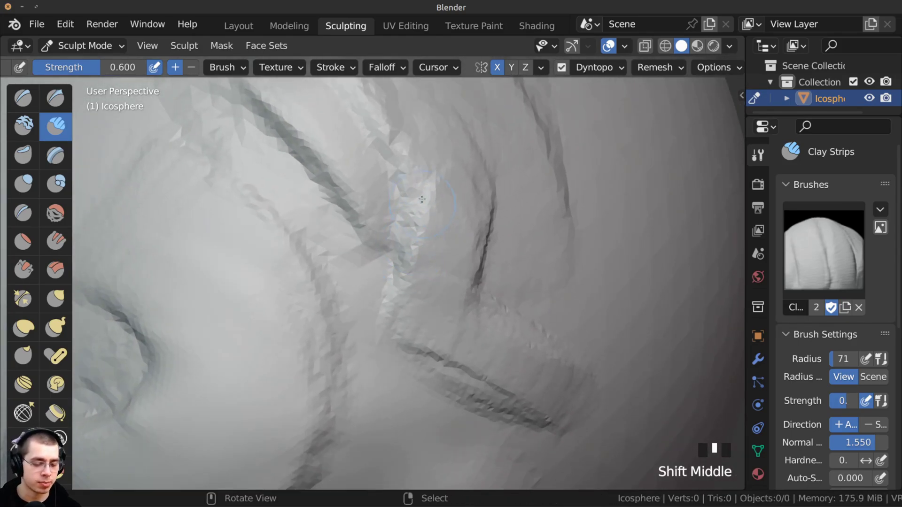
# Enable Dyntopo smooth shading and sculpt a small raised form in the brow area with Clay Strips.
pyautogui.click(591, 69)
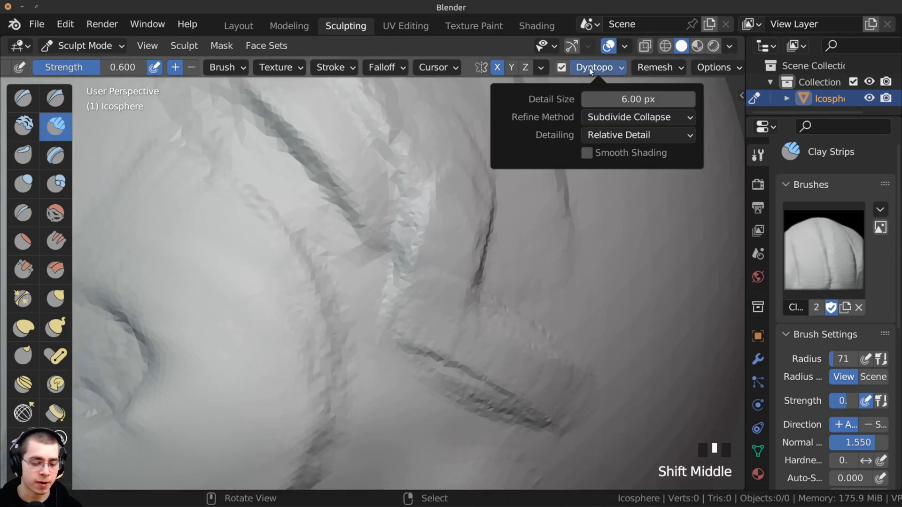
pyautogui.click(588, 154)
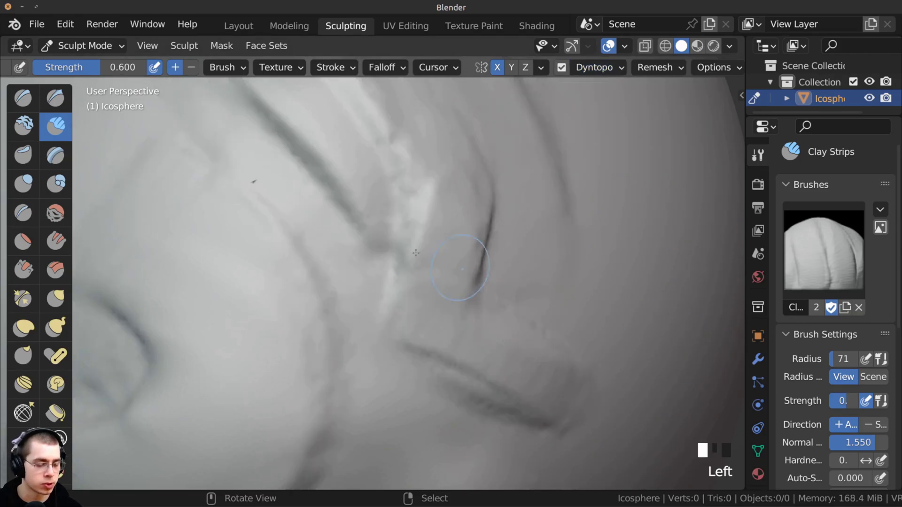
pyautogui.moveTo(301, 238)
pyautogui.keyDown('ctrl'); pyautogui.mouseDown(button='middle')
pyautogui.moveTo(322, 271)
pyautogui.moveTo(332, 237)
pyautogui.moveTo(397, 221)
pyautogui.mouseUp(button='middle'); pyautogui.keyUp('ctrl')
pyautogui.moveTo(328, 226)
pyautogui.mouseDown()
pyautogui.moveTo(394, 240)
pyautogui.moveTo(406, 258)
pyautogui.mouseUp()
pyautogui.keyDown('ctrl'); pyautogui.moveTo(375, 235); pyautogui.dragTo(370, 205, button='middle'); pyautogui.keyUp('ctrl')
pyautogui.moveTo(371, 206); pyautogui.dragTo(386, 228)
pyautogui.keyDown('ctrl'); pyautogui.moveTo(387, 227); pyautogui.dragTo(385, 207, button='middle'); pyautogui.keyUp('ctrl')
pyautogui.moveTo(359, 226)
pyautogui.mouseDown()
pyautogui.moveTo(397, 202)
pyautogui.moveTo(370, 214)
pyautogui.mouseUp()
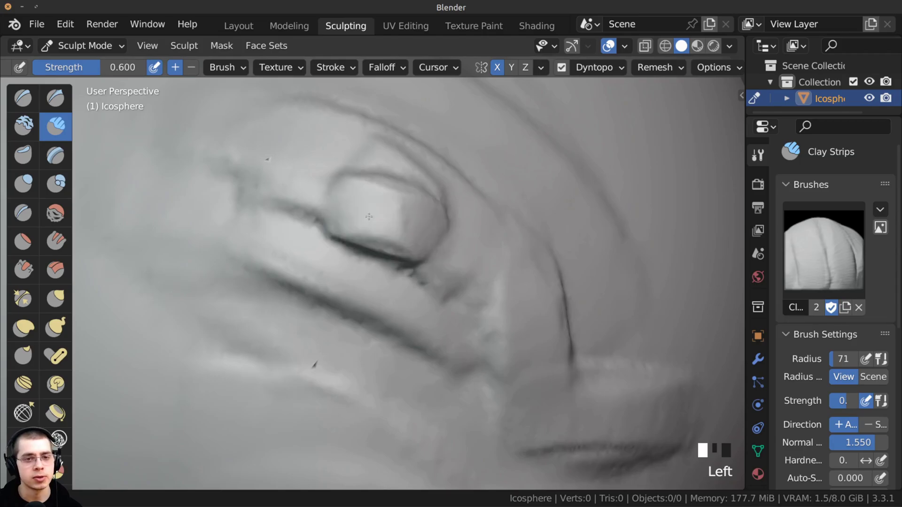
# Build up the small raised form with finer close-up Clay Strips strokes and smooth its lower and outer edges.
pyautogui.keyDown('ctrl'); pyautogui.moveTo(369, 213); pyautogui.dragTo(397, 176, button='middle'); pyautogui.keyUp('ctrl')
pyautogui.moveTo(396, 177)
pyautogui.mouseDown()
pyautogui.moveTo(447, 197)
pyautogui.moveTo(416, 193)
pyautogui.mouseUp()
pyautogui.moveTo(416, 192)
pyautogui.keyDown('ctrl'); pyautogui.mouseDown(button='middle')
pyautogui.moveTo(432, 229)
pyautogui.moveTo(412, 193)
pyautogui.mouseUp(button='middle'); pyautogui.keyUp('ctrl')
pyautogui.moveTo(397, 209)
pyautogui.mouseDown()
pyautogui.moveTo(438, 213)
pyautogui.moveTo(477, 256)
pyautogui.mouseUp()
pyautogui.moveTo(452, 195)
pyautogui.mouseDown()
pyautogui.moveTo(484, 247)
pyautogui.moveTo(474, 263)
pyautogui.mouseUp()
pyautogui.moveTo(450, 290)
pyautogui.mouseDown(button='middle')
pyautogui.moveTo(444, 261)
pyautogui.moveTo(420, 435)
pyautogui.mouseUp(button='middle')
pyautogui.moveTo(324, 190)
pyautogui.keyDown('shift'); pyautogui.mouseDown()
pyautogui.moveTo(353, 213)
pyautogui.moveTo(324, 221)
pyautogui.moveTo(315, 206)
pyautogui.moveTo(358, 228)
pyautogui.mouseUp(); pyautogui.keyUp('shift')
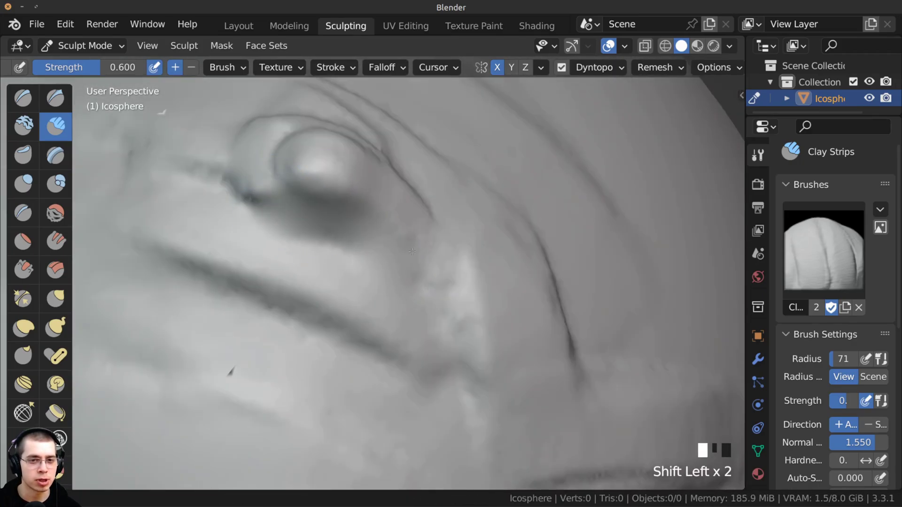
pyautogui.keyDown('shift'); pyautogui.moveTo(412, 252); pyautogui.dragTo(350, 239); pyautogui.keyUp('shift')
# Disable Dyntopo smooth shading and add a Clay Strips stroke across the small raised form in the brow area.
pyautogui.click(590, 69)
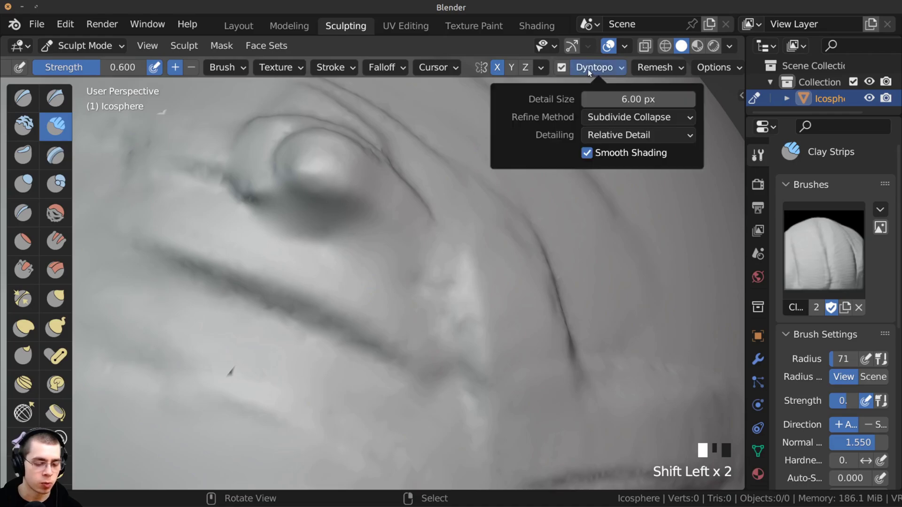
pyautogui.click(587, 154)
pyautogui.moveTo(300, 192); pyautogui.dragTo(348, 253, button='middle')
pyautogui.moveTo(348, 254); pyautogui.dragTo(390, 282)
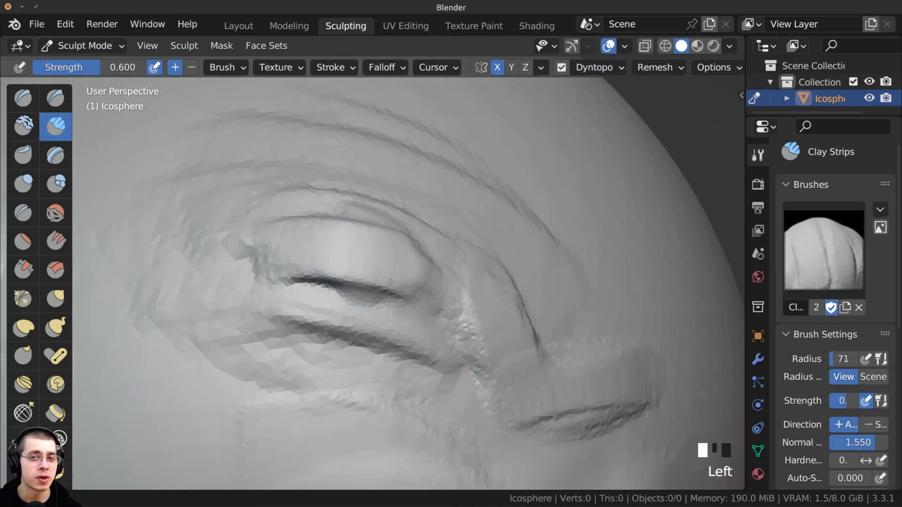
# Review the Dyntopo detailing method and sculpt a small mirrored hook-shaped ridge above the brow with Clay Strips.
pyautogui.moveTo(391, 281); pyautogui.dragTo(409, 281, button='middle')
pyautogui.moveTo(399, 264); pyautogui.dragTo(517, 164, button='middle')
pyautogui.click(589, 67)
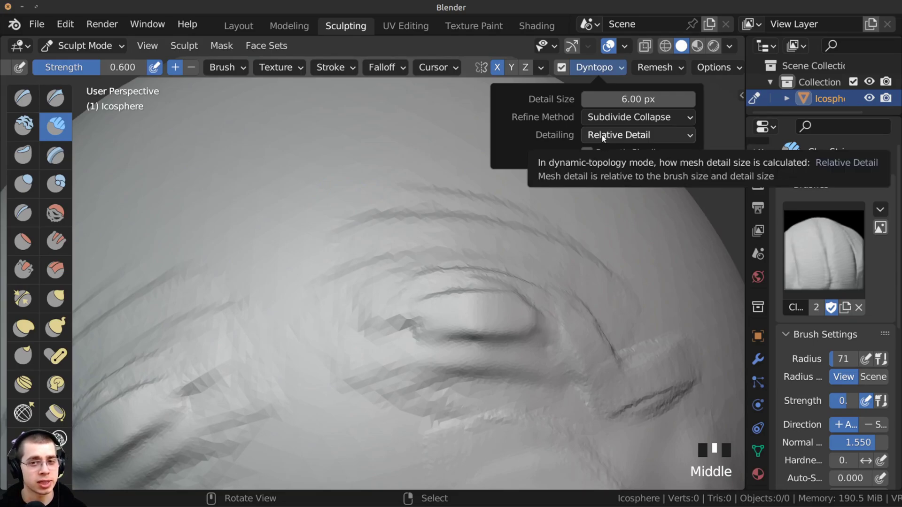
pyautogui.moveTo(393, 233)
pyautogui.keyDown('ctrl'); pyautogui.mouseDown(button='middle')
pyautogui.moveTo(395, 248)
pyautogui.moveTo(399, 213)
pyautogui.mouseUp(button='middle'); pyautogui.keyUp('ctrl')
pyautogui.moveTo(399, 214)
pyautogui.mouseDown()
pyautogui.moveTo(413, 202)
pyautogui.moveTo(376, 173)
pyautogui.moveTo(345, 215)
pyautogui.moveTo(359, 230)
pyautogui.mouseUp()
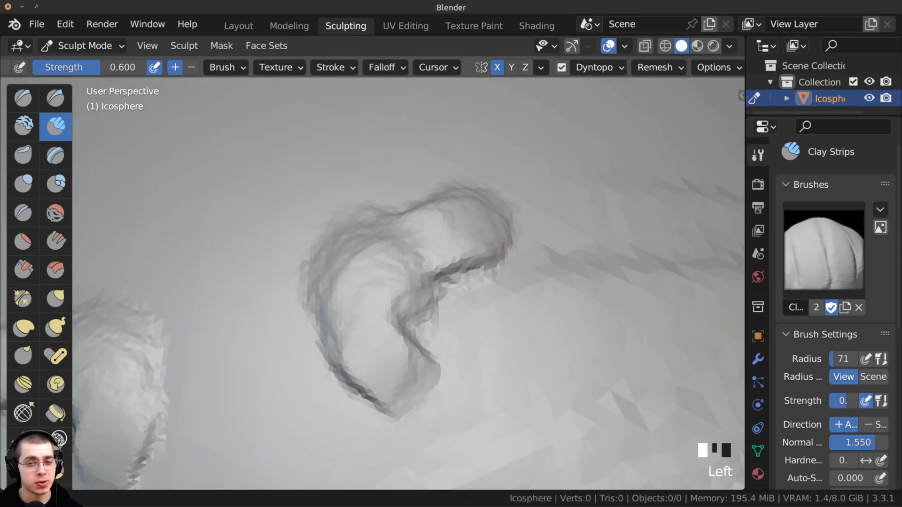
pyautogui.moveTo(462, 230)
pyautogui.mouseDown()
pyautogui.moveTo(399, 256)
pyautogui.moveTo(396, 347)
pyautogui.moveTo(418, 392)
pyautogui.moveTo(425, 296)
pyautogui.mouseUp()
pyautogui.keyDown('shift'); pyautogui.moveTo(422, 284); pyautogui.dragTo(419, 285, button='middle'); pyautogui.keyUp('shift')
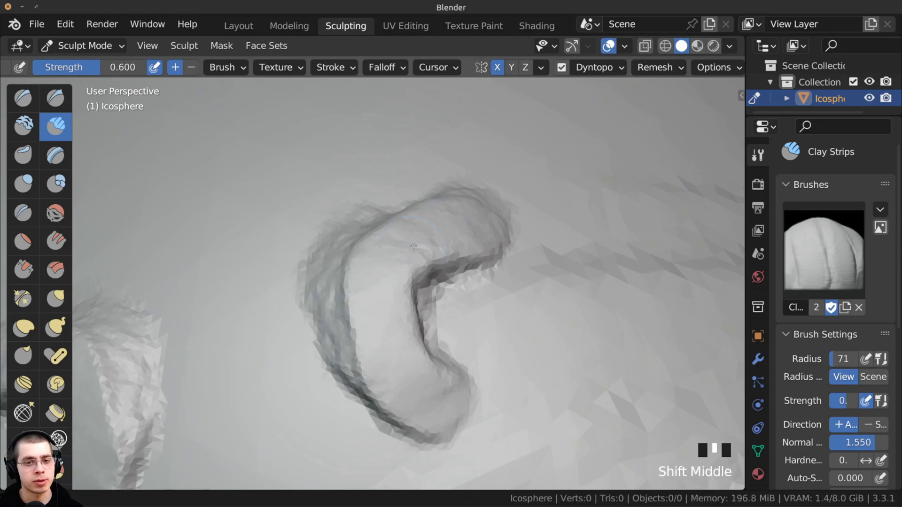
# Add finer close-up Clay Strips strokes along the inner edge and outer end of the small hook-shaped ridge.
pyautogui.moveTo(424, 244)
pyautogui.keyDown('ctrl'); pyautogui.mouseDown(button='middle')
pyautogui.moveTo(422, 221)
pyautogui.moveTo(423, 229)
pyautogui.mouseUp(button='middle'); pyautogui.keyUp('ctrl')
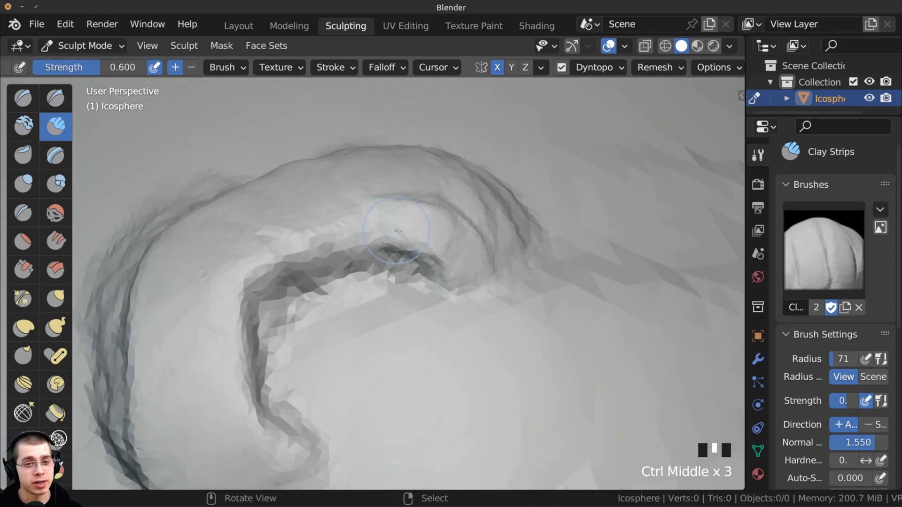
pyautogui.moveTo(418, 228)
pyautogui.mouseDown()
pyautogui.moveTo(344, 238)
pyautogui.moveTo(359, 223)
pyautogui.mouseUp()
pyautogui.moveTo(360, 223)
pyautogui.mouseDown()
pyautogui.moveTo(465, 239)
pyautogui.moveTo(511, 310)
pyautogui.moveTo(474, 258)
pyautogui.moveTo(443, 238)
pyautogui.mouseUp()
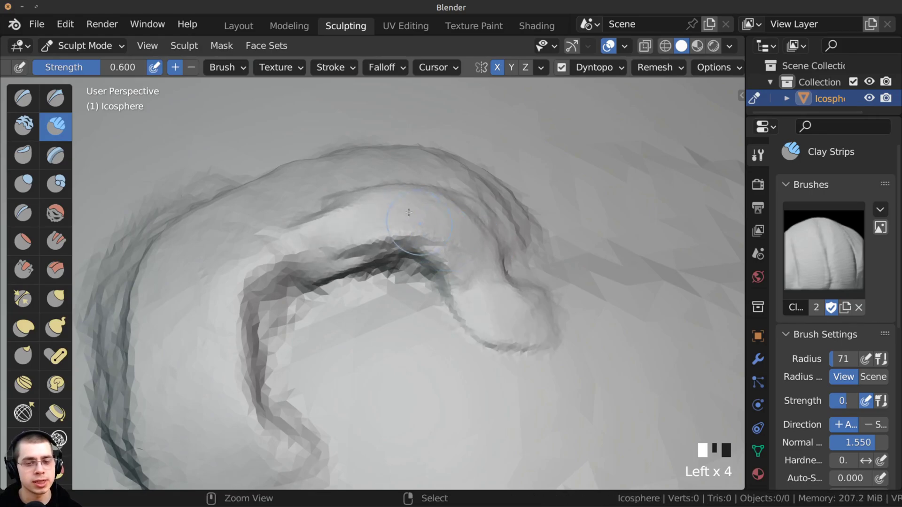
# Sculpt broader mirrored Clay Strips strokes over the brow area and build up rounded mounds at the inner brow ends.
pyautogui.moveTo(382, 230)
pyautogui.keyDown('ctrl'); pyautogui.mouseDown(button='middle')
pyautogui.moveTo(385, 248)
pyautogui.moveTo(394, 225)
pyautogui.moveTo(397, 244)
pyautogui.moveTo(399, 231)
pyautogui.moveTo(378, 239)
pyautogui.mouseUp(button='middle'); pyautogui.keyUp('ctrl')
pyautogui.moveTo(390, 211); pyautogui.dragTo(362, 240)
pyautogui.keyDown('ctrl'); pyautogui.moveTo(371, 230); pyautogui.dragTo(373, 211, button='middle'); pyautogui.keyUp('ctrl')
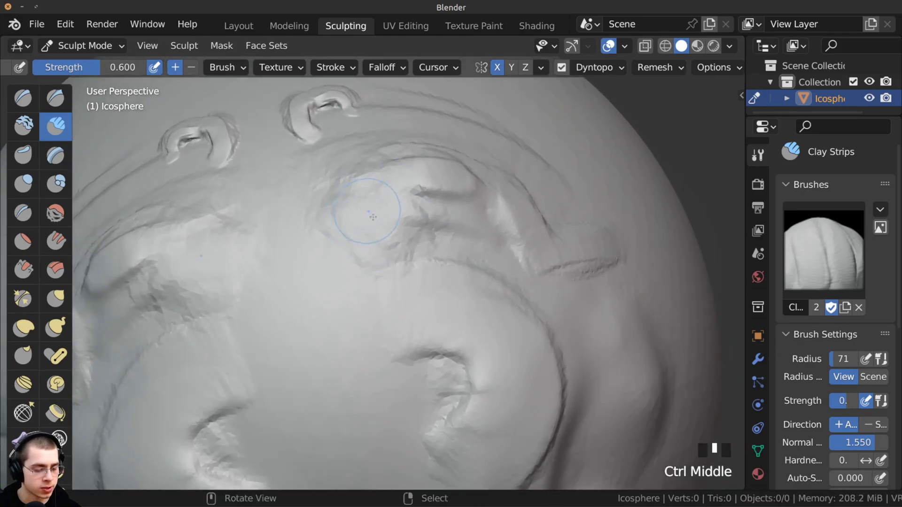
pyautogui.moveTo(372, 211)
pyautogui.mouseDown()
pyautogui.moveTo(309, 252)
pyautogui.moveTo(376, 230)
pyautogui.moveTo(362, 286)
pyautogui.moveTo(334, 263)
pyautogui.mouseUp()
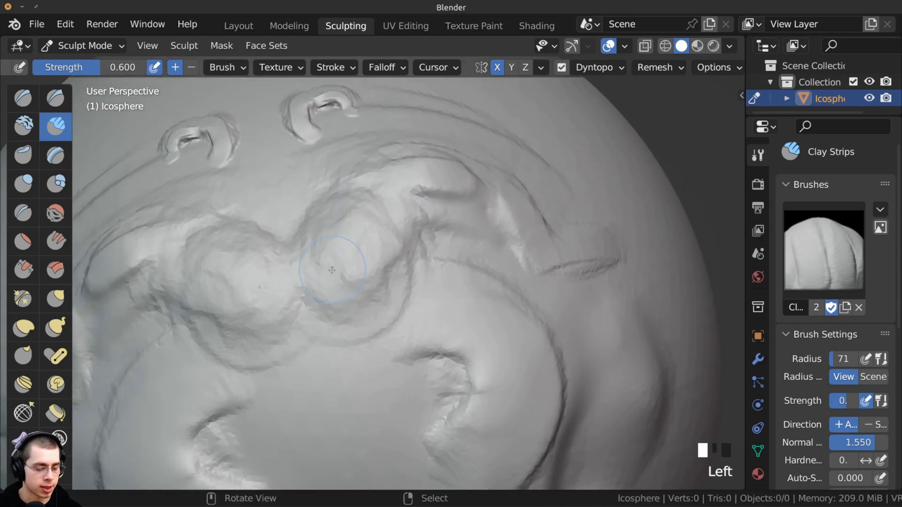
# Add a close-up Clay Strips stroke across the rough outer end of the small hook-shaped ridge.
pyautogui.moveTo(334, 270)
pyautogui.mouseDown(button='middle')
pyautogui.moveTo(353, 317)
pyautogui.moveTo(371, 198)
pyautogui.moveTo(404, 219)
pyautogui.mouseUp(button='middle')
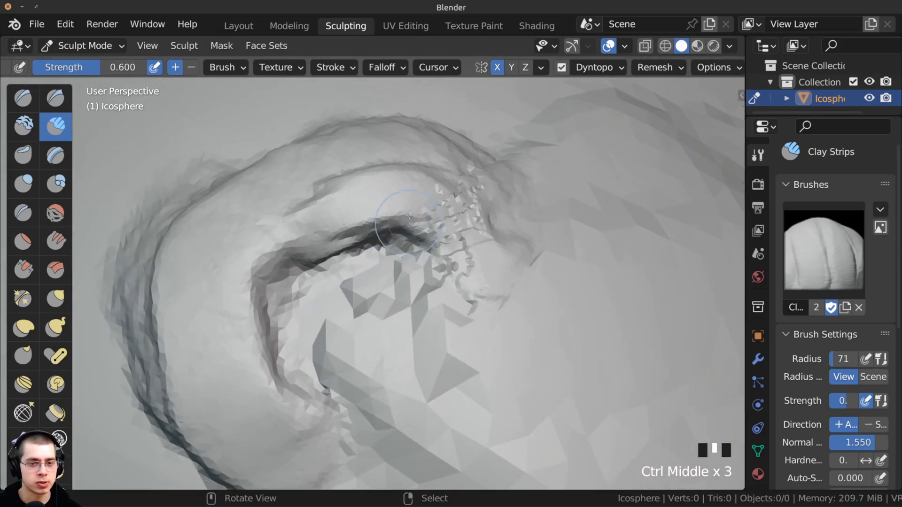
pyautogui.moveTo(409, 215)
pyautogui.mouseDown()
pyautogui.moveTo(479, 273)
pyautogui.moveTo(401, 202)
pyautogui.mouseUp()
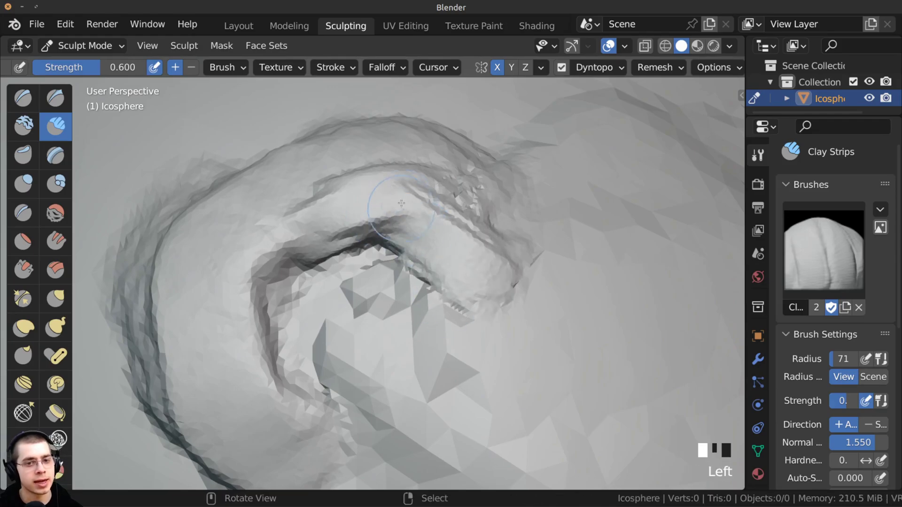
pyautogui.keyDown('ctrl'); pyautogui.moveTo(401, 203); pyautogui.dragTo(368, 170, button='middle'); pyautogui.keyUp('ctrl')
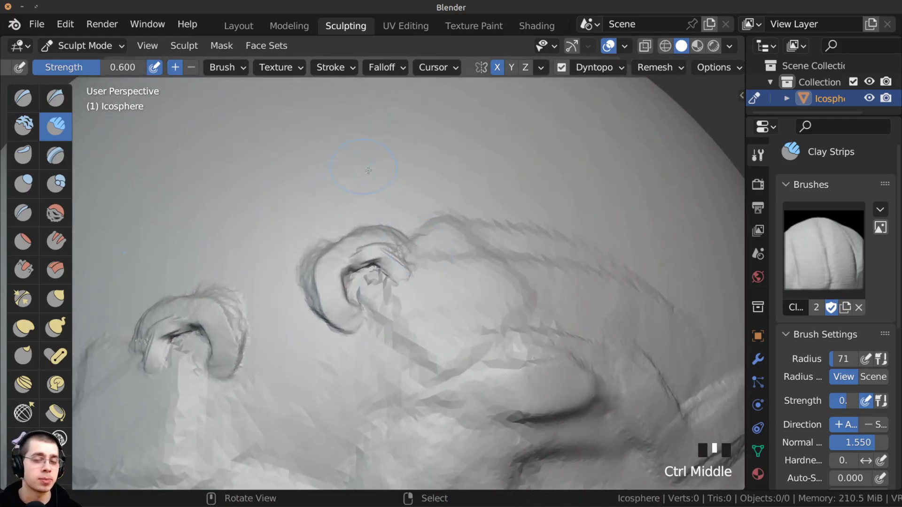
# Change the Dyntopo detailing method from Relative Detail to Constant Detail.
pyautogui.keyDown('shift'); pyautogui.moveTo(419, 218); pyautogui.dragTo(409, 210, button='middle'); pyautogui.keyUp('shift')
pyautogui.click(594, 67)
pyautogui.click(637, 135)
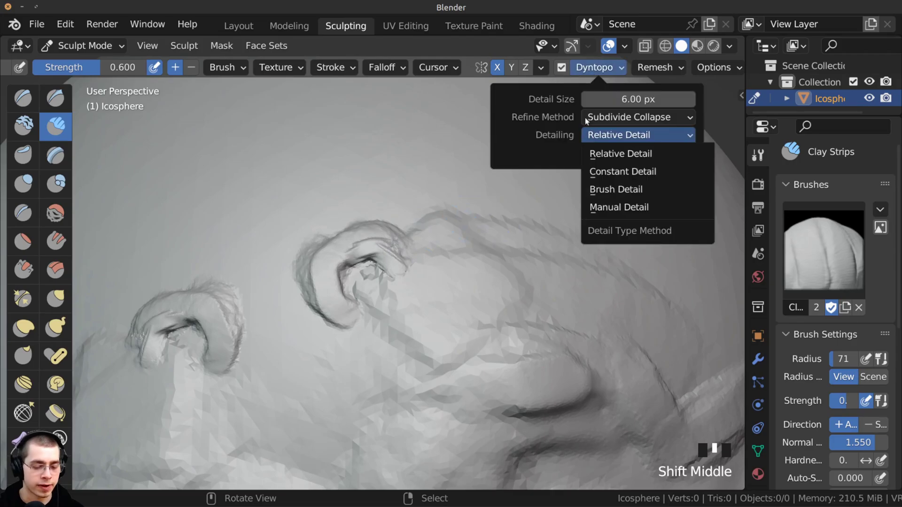
pyautogui.click(596, 137)
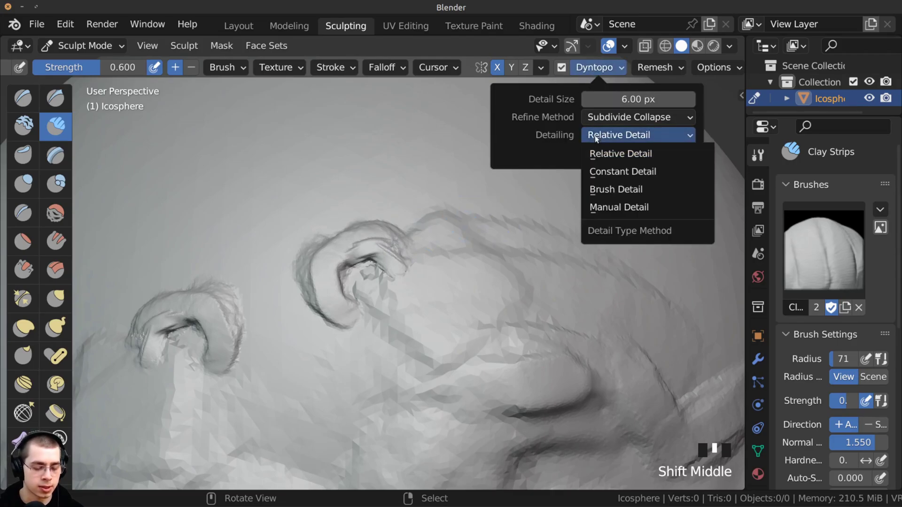
pyautogui.click(597, 172)
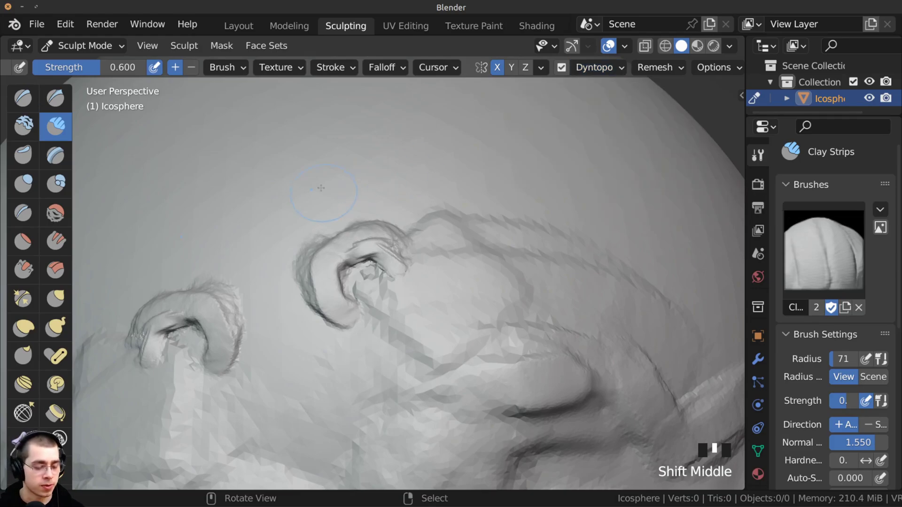
# Sculpt Clay Strips strokes on the smooth forehead above the hook-shaped ridges to test the constant detail resolution.
pyautogui.moveTo(413, 202)
pyautogui.keyDown('ctrl'); pyautogui.mouseDown(button='middle')
pyautogui.moveTo(410, 190)
pyautogui.moveTo(408, 214)
pyautogui.moveTo(400, 200)
pyautogui.mouseUp(button='middle'); pyautogui.keyUp('ctrl')
pyautogui.keyDown('ctrl'); pyautogui.moveTo(388, 150); pyautogui.dragTo(368, 82, button='middle'); pyautogui.keyUp('ctrl')
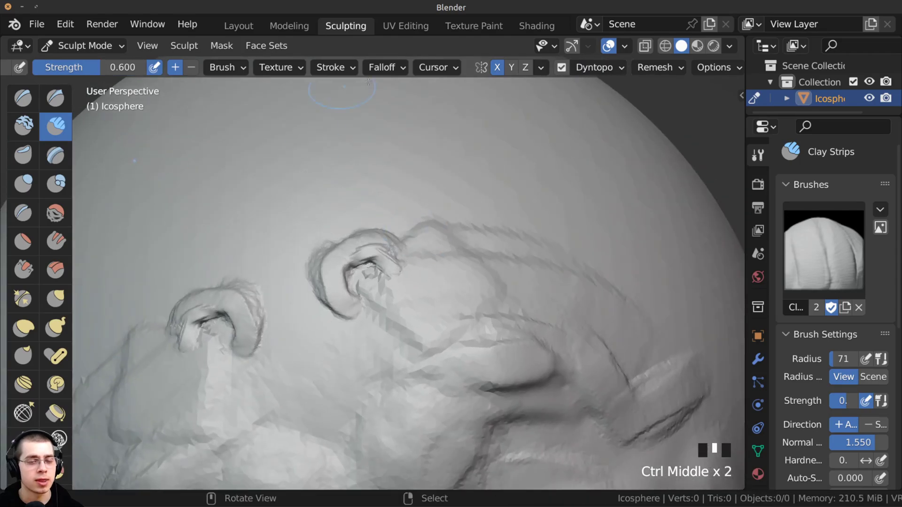
pyautogui.click(385, 169)
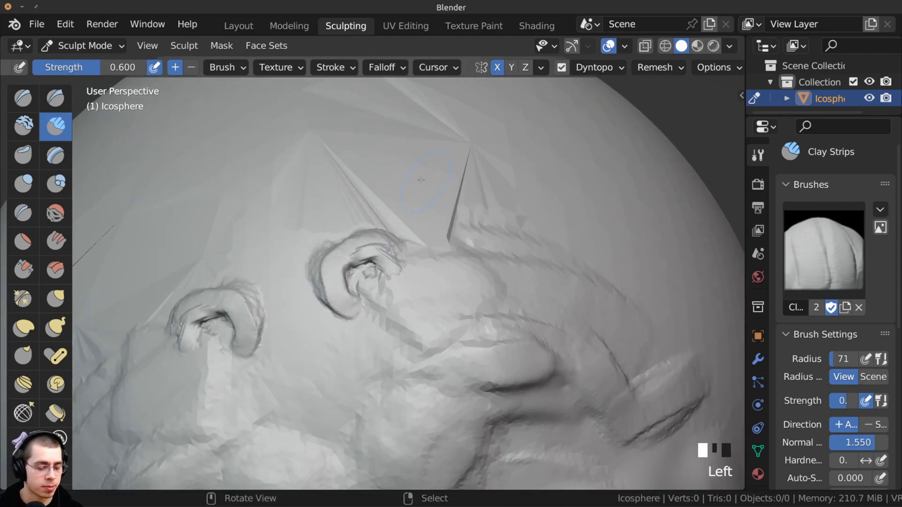
pyautogui.moveTo(385, 169); pyautogui.dragTo(386, 218, button='middle')
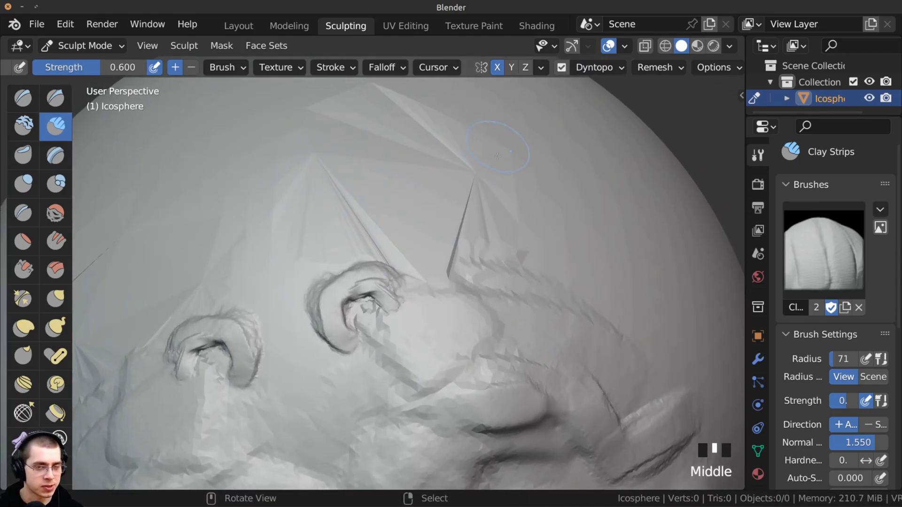
pyautogui.moveTo(485, 165); pyautogui.dragTo(453, 178)
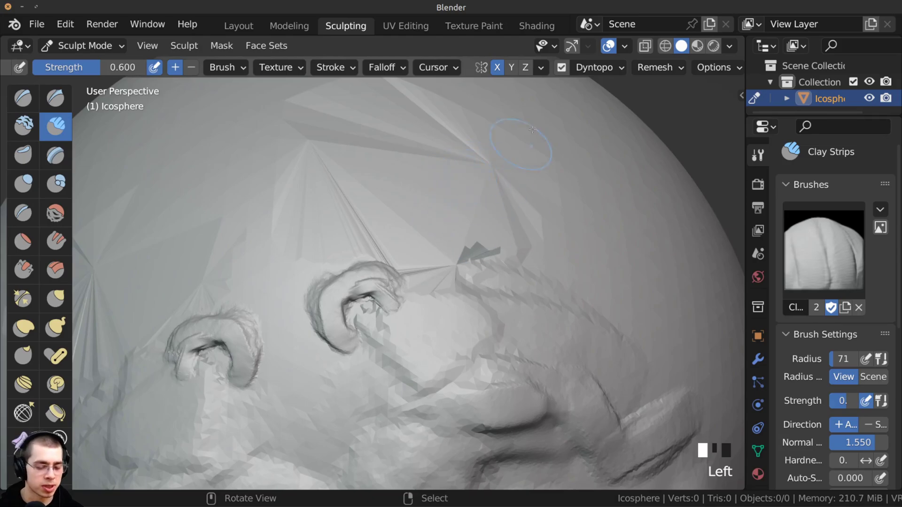
# Set the Dyntopo constant detail resolution to 100.
pyautogui.click(594, 67)
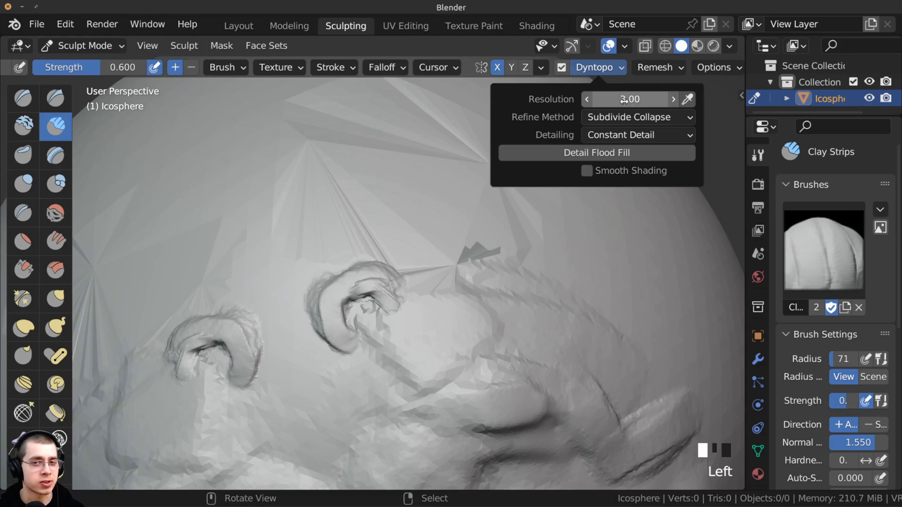
pyautogui.moveTo(624, 100); pyautogui.dragTo(630, 99)
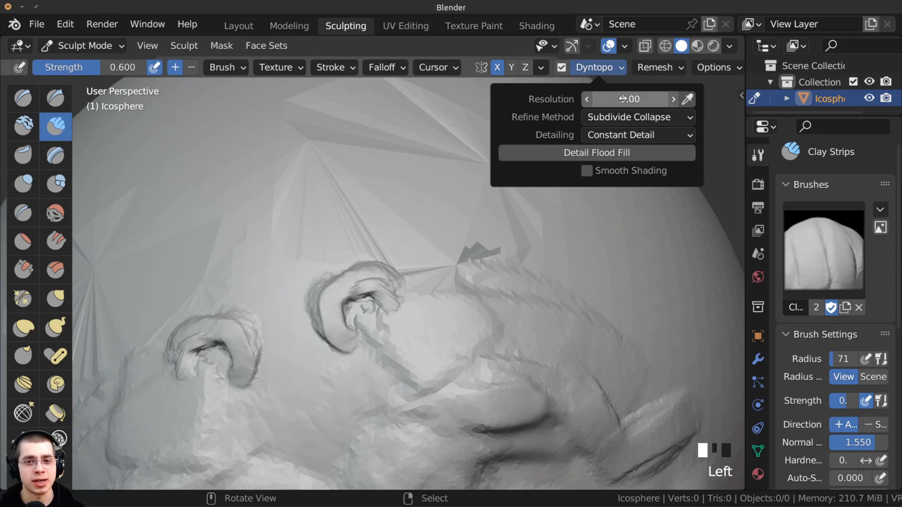
pyautogui.click(623, 99)
pyautogui.write('100')
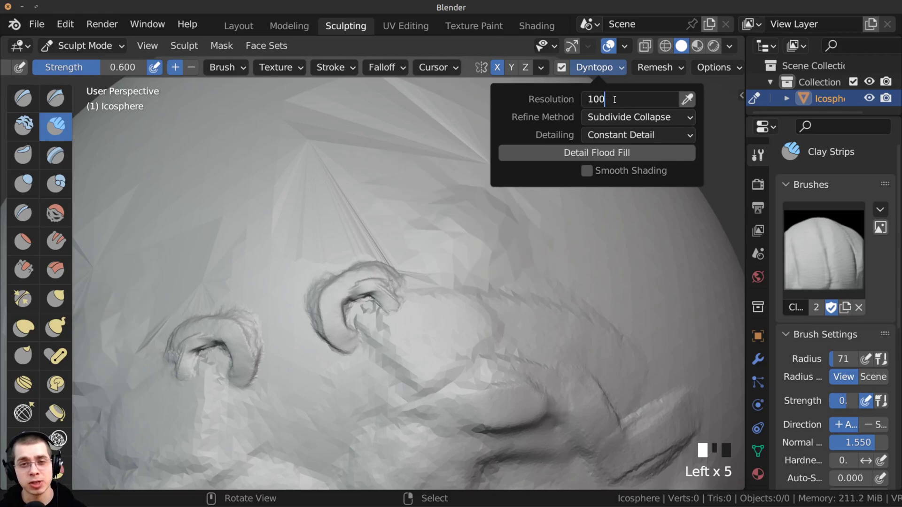
pyautogui.press('Return')
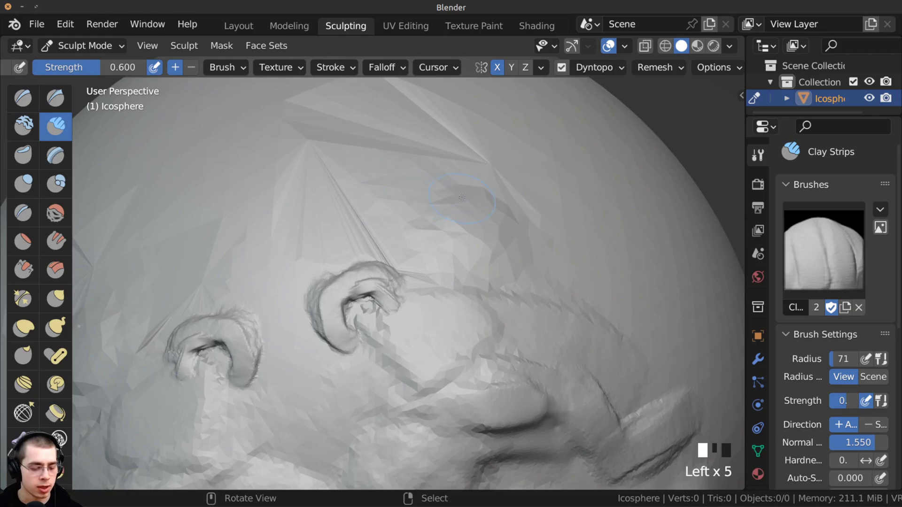
# Sculpt a mirrored Clay Strips arch over the forehead and a small close-up oval mound with a raised centre beside it.
pyautogui.moveTo(437, 207)
pyautogui.mouseDown()
pyautogui.moveTo(514, 253)
pyautogui.moveTo(418, 176)
pyautogui.mouseUp()
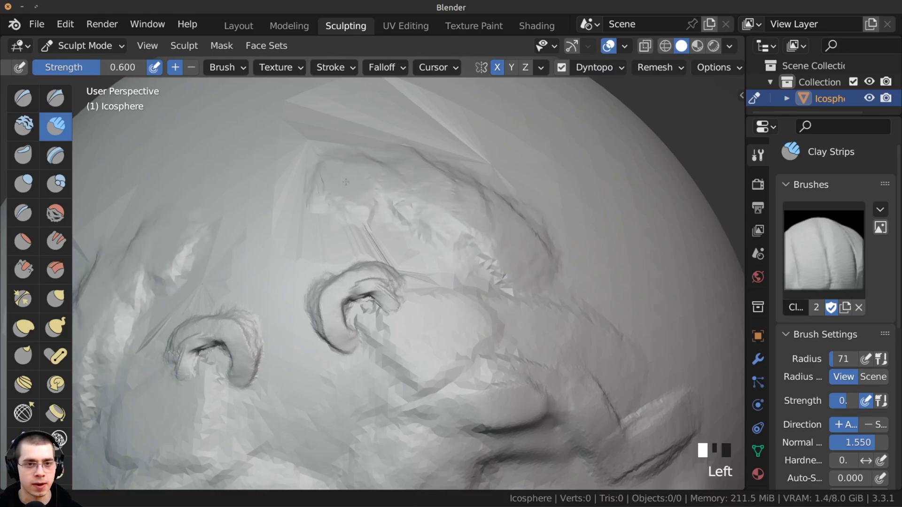
pyautogui.moveTo(418, 177)
pyautogui.keyDown('shift'); pyautogui.mouseDown(button='middle')
pyautogui.moveTo(451, 197)
pyautogui.moveTo(422, 178)
pyautogui.moveTo(388, 219)
pyautogui.moveTo(394, 202)
pyautogui.mouseUp(button='middle'); pyautogui.keyUp('shift')
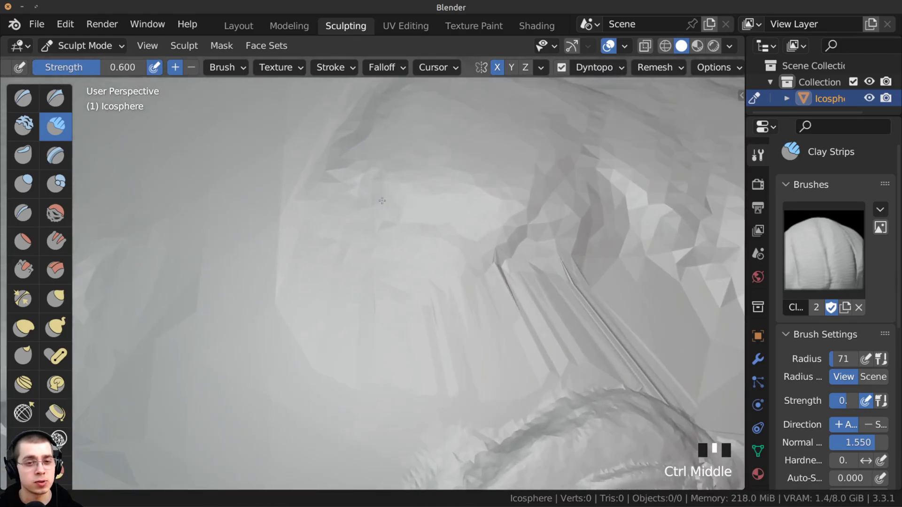
pyautogui.moveTo(395, 202)
pyautogui.mouseDown()
pyautogui.moveTo(413, 197)
pyautogui.moveTo(376, 263)
pyautogui.moveTo(328, 280)
pyautogui.moveTo(418, 261)
pyautogui.moveTo(434, 247)
pyautogui.mouseUp()
pyautogui.moveTo(403, 266)
pyautogui.keyDown('ctrl'); pyautogui.mouseDown(button='middle')
pyautogui.moveTo(398, 239)
pyautogui.moveTo(393, 248)
pyautogui.mouseUp(button='middle'); pyautogui.keyUp('ctrl')
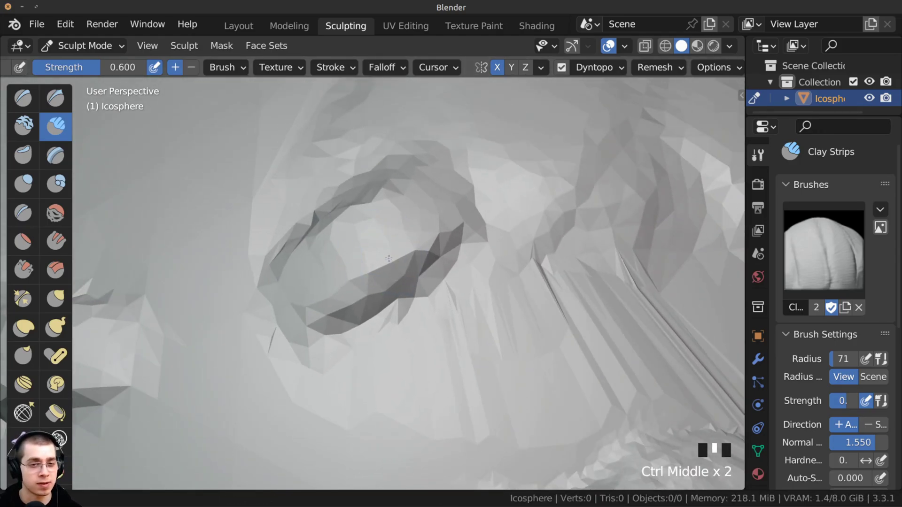
pyautogui.moveTo(393, 247)
pyautogui.mouseDown()
pyautogui.moveTo(413, 263)
pyautogui.moveTo(375, 221)
pyautogui.moveTo(336, 287)
pyautogui.moveTo(399, 282)
pyautogui.mouseUp()
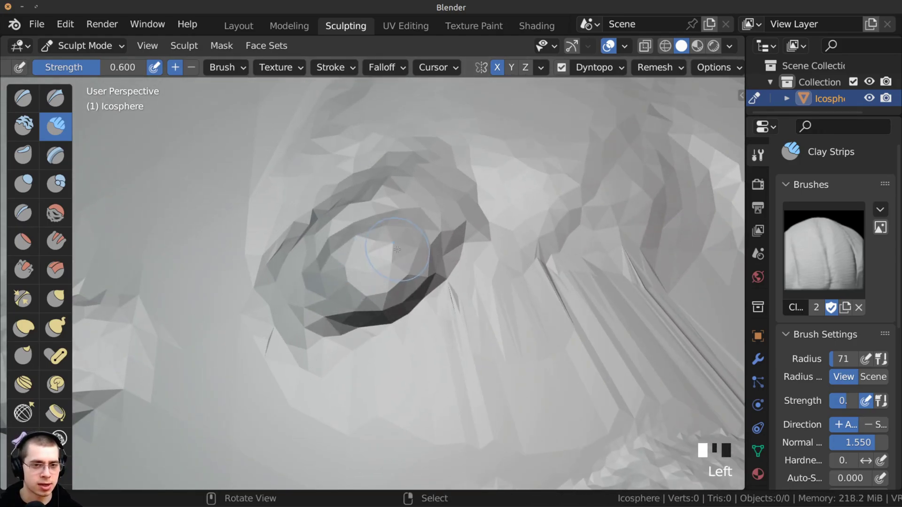
# Build up large rounded mirrored Clay Strips mounds below the small oval forms, working from different zoom distances.
pyautogui.moveTo(399, 283)
pyautogui.keyDown('ctrl'); pyautogui.mouseDown(button='middle')
pyautogui.moveTo(390, 281)
pyautogui.moveTo(395, 294)
pyautogui.mouseUp(button='middle'); pyautogui.keyUp('ctrl')
pyautogui.moveTo(306, 371)
pyautogui.mouseDown()
pyautogui.moveTo(411, 300)
pyautogui.moveTo(385, 329)
pyautogui.moveTo(378, 263)
pyautogui.mouseUp()
pyautogui.moveTo(378, 263)
pyautogui.keyDown('ctrl'); pyautogui.mouseDown(button='middle')
pyautogui.moveTo(378, 255)
pyautogui.moveTo(394, 315)
pyautogui.mouseUp(button='middle'); pyautogui.keyUp('ctrl')
pyautogui.moveTo(456, 348); pyautogui.dragTo(455, 330)
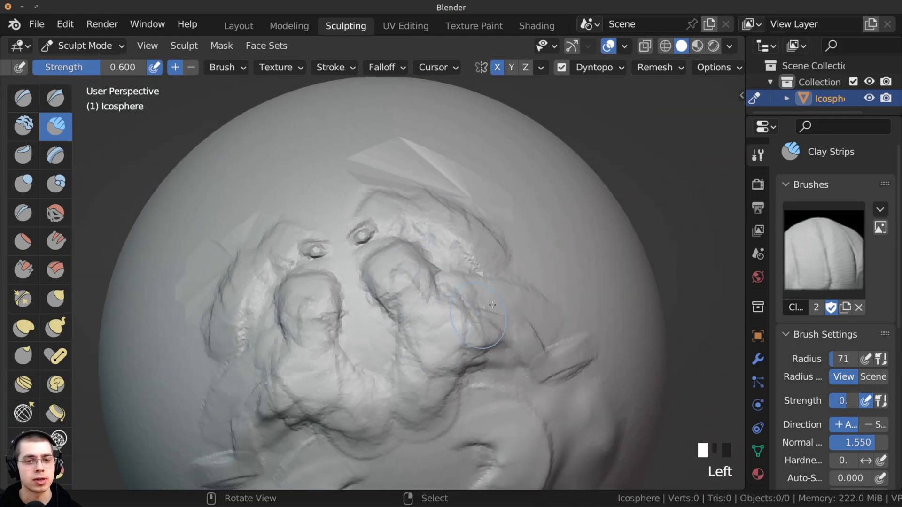
# Sample the Dyntopo resolution from the densely detailed mesh beside the brow mounds.
pyautogui.moveTo(492, 306)
pyautogui.mouseDown(button='middle')
pyautogui.moveTo(490, 317)
pyautogui.moveTo(491, 308)
pyautogui.mouseUp(button='middle')
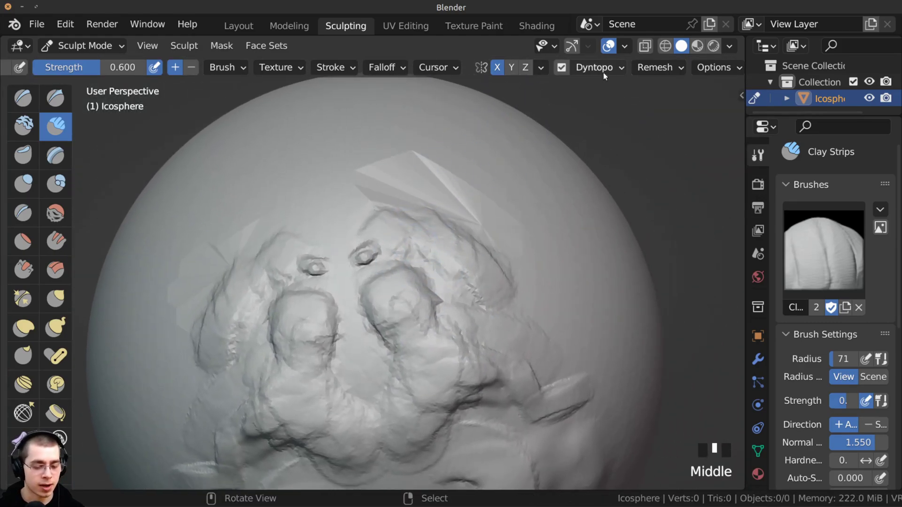
pyautogui.click(595, 67)
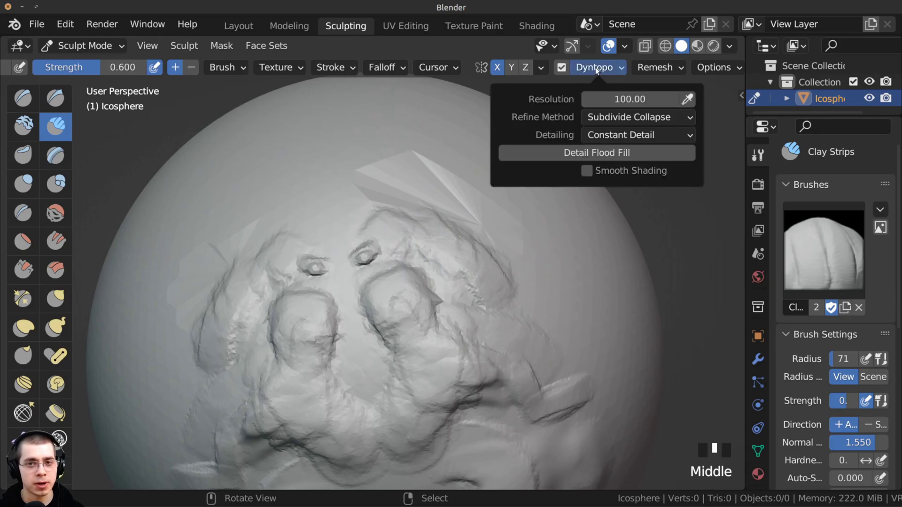
pyautogui.click(687, 98)
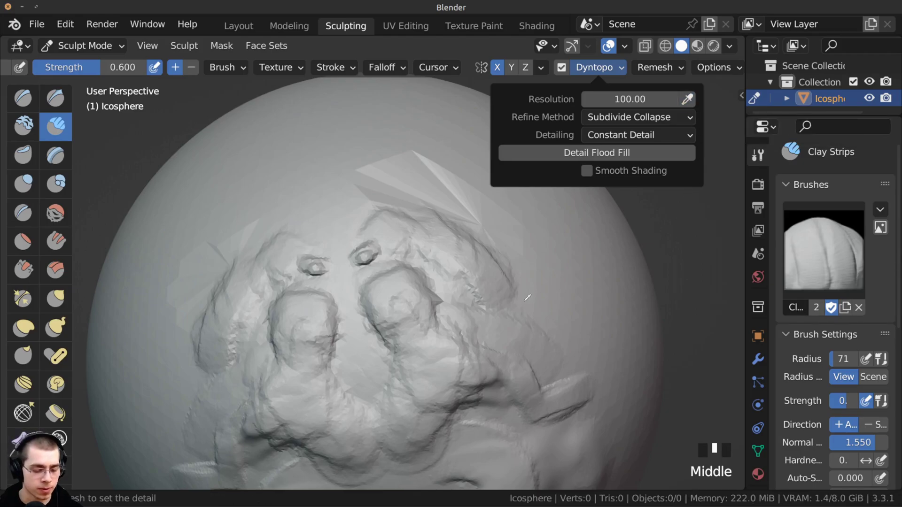
pyautogui.click(490, 385)
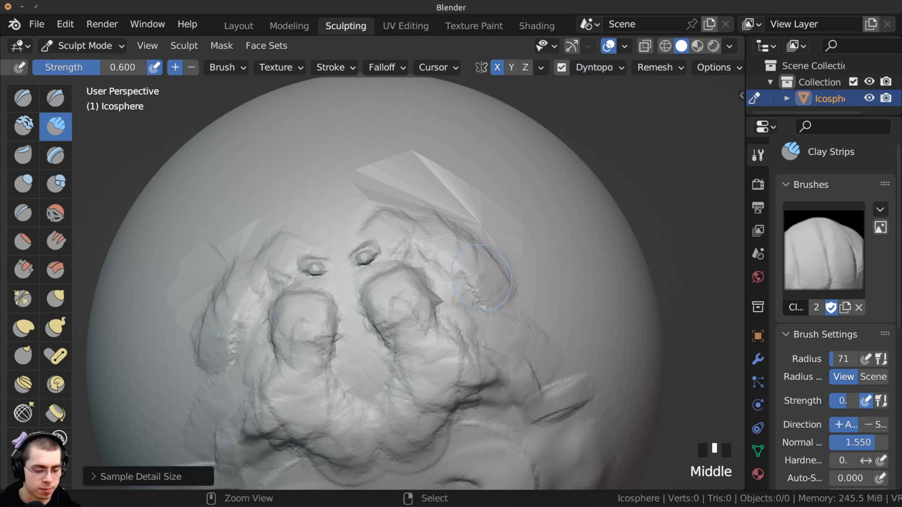
# Sculpt finely detailed mirrored Clay Strips strokes across the forehead just above the small oval forms.
pyautogui.keyDown('ctrl'); pyautogui.moveTo(490, 385); pyautogui.dragTo(423, 162, button='middle'); pyautogui.keyUp('ctrl')
pyautogui.moveTo(423, 164); pyautogui.dragTo(350, 181)
pyautogui.moveTo(324, 189)
pyautogui.keyDown('shift'); pyautogui.mouseDown(button='middle')
pyautogui.moveTo(367, 246)
pyautogui.moveTo(376, 207)
pyautogui.mouseUp(button='middle'); pyautogui.keyUp('shift')
pyautogui.moveTo(446, 221); pyautogui.dragTo(379, 212)
pyautogui.keyDown('shift'); pyautogui.moveTo(378, 212); pyautogui.dragTo(582, 113, button='middle'); pyautogui.keyUp('shift')
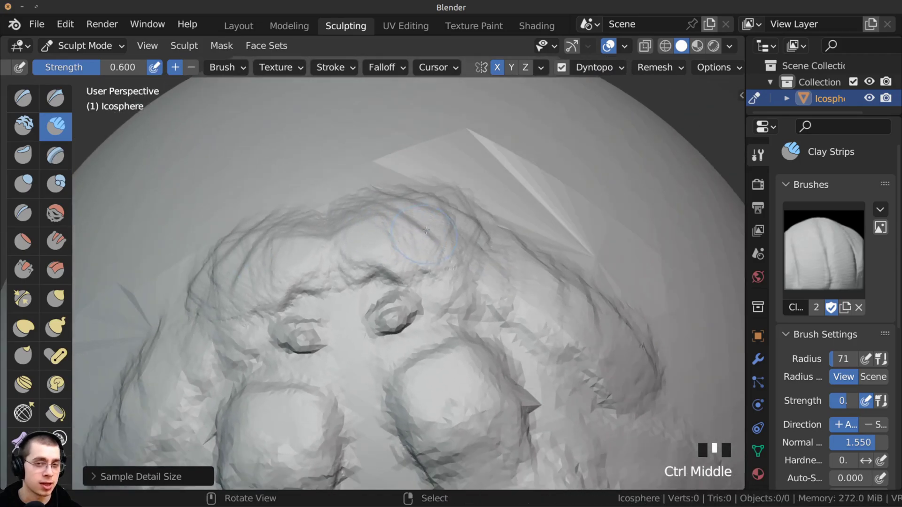
# Sample the Dyntopo resolution from the small oval form and sculpt broad Clay Strips strokes across the forehead.
pyautogui.click(592, 68)
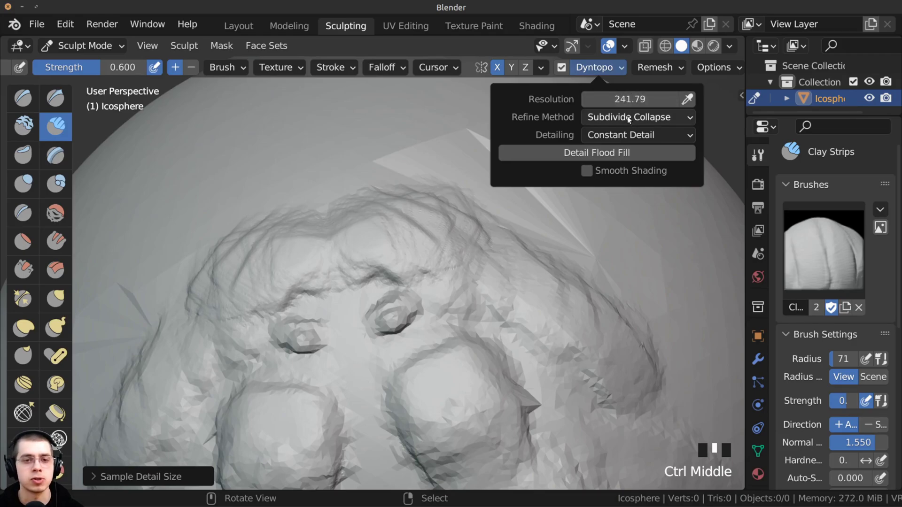
pyautogui.click(687, 99)
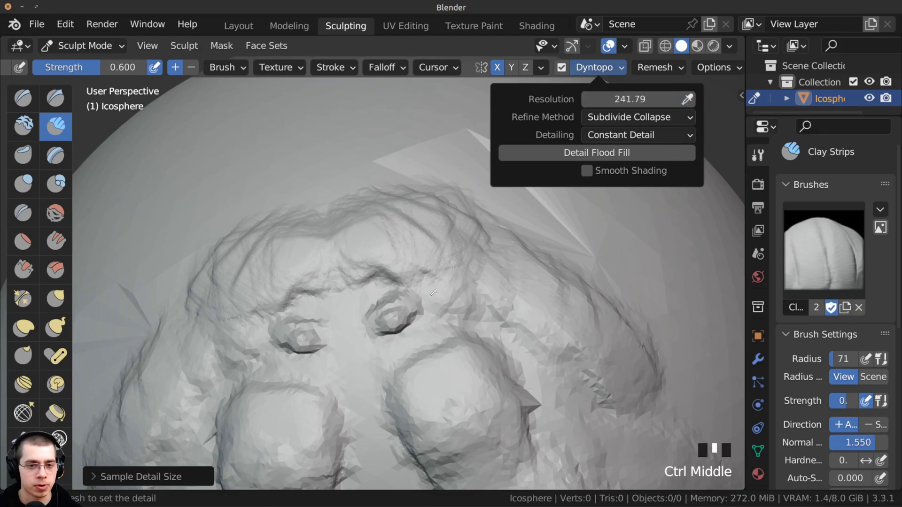
pyautogui.click(399, 314)
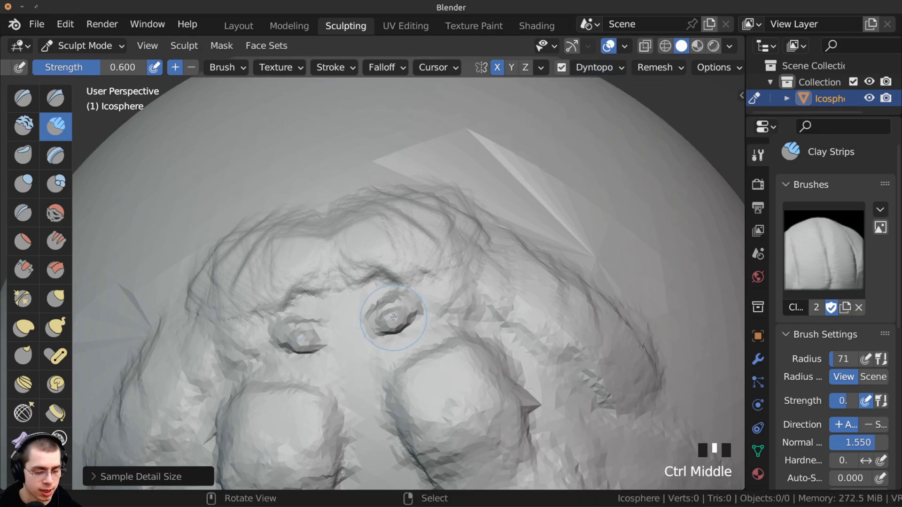
pyautogui.click(621, 67)
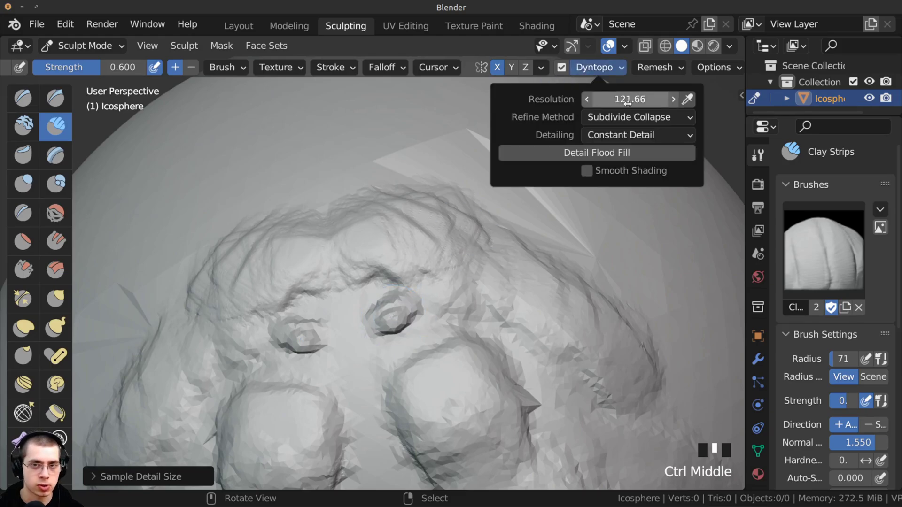
pyautogui.moveTo(338, 195)
pyautogui.mouseDown()
pyautogui.moveTo(375, 195)
pyautogui.moveTo(378, 231)
pyautogui.moveTo(430, 243)
pyautogui.moveTo(432, 263)
pyautogui.moveTo(535, 196)
pyautogui.moveTo(515, 231)
pyautogui.mouseUp()
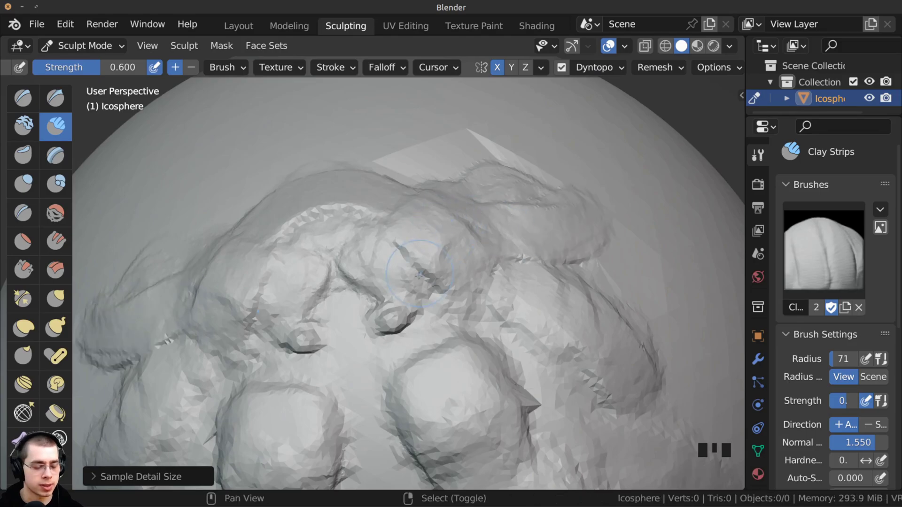
# Change the Dyntopo detailing method to Brush Detail.
pyautogui.keyDown('shift'); pyautogui.moveTo(418, 276); pyautogui.dragTo(390, 224, button='middle'); pyautogui.keyUp('shift')
pyautogui.click(594, 67)
pyautogui.click(637, 134)
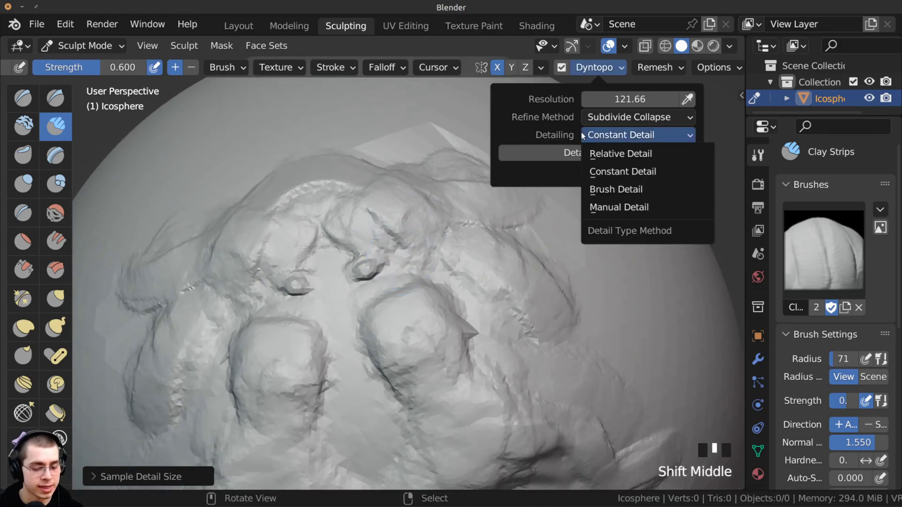
pyautogui.click(597, 189)
# Enlarge the brush radius and build up a large, coarsely detailed mirrored mound over the forehead with Clay Strips.
pyautogui.moveTo(422, 192)
pyautogui.keyDown('ctrl'); pyautogui.mouseDown(button='middle')
pyautogui.moveTo(421, 212)
pyautogui.moveTo(421, 198)
pyautogui.moveTo(437, 193)
pyautogui.moveTo(421, 192)
pyautogui.mouseUp(button='middle'); pyautogui.keyUp('ctrl')
pyautogui.press('f')
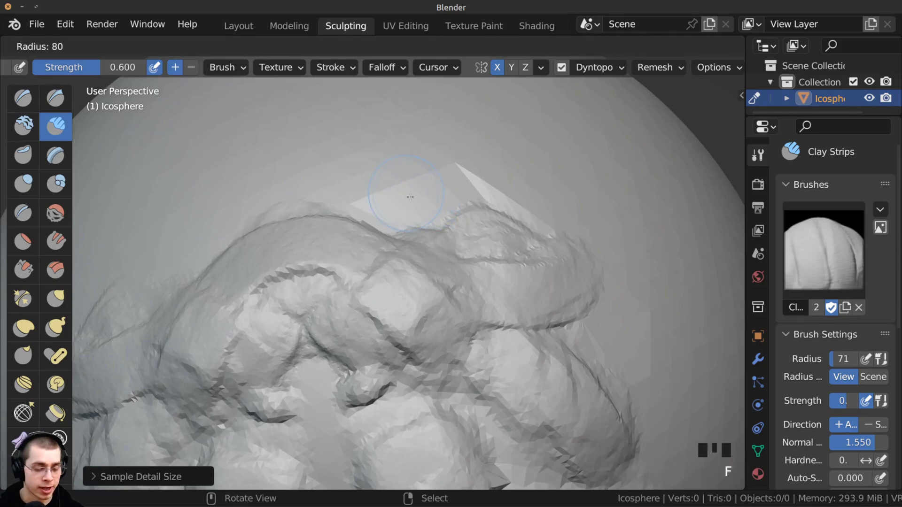
pyautogui.click(461, 254)
pyautogui.moveTo(406, 273)
pyautogui.mouseDown()
pyautogui.moveTo(474, 263)
pyautogui.moveTo(348, 235)
pyautogui.moveTo(466, 221)
pyautogui.moveTo(414, 282)
pyautogui.moveTo(456, 218)
pyautogui.mouseUp()
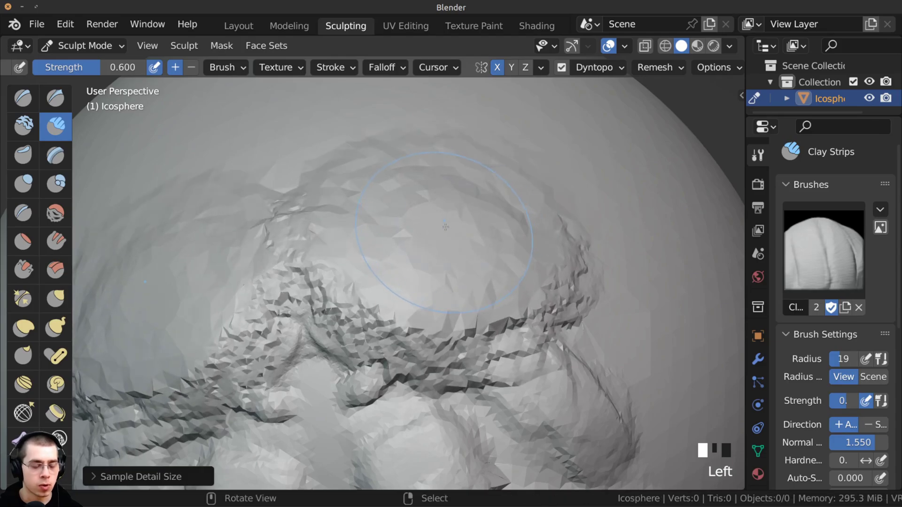
# Shrink the brush radius and sculpt a short, finely detailed Clay Strips stroke in the middle of the large forehead mound.
pyautogui.press('f')
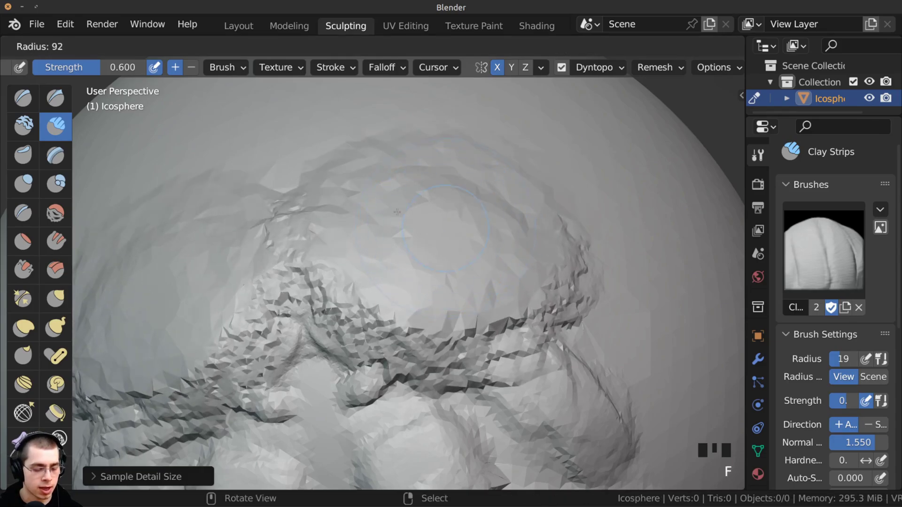
pyautogui.click(371, 200)
pyautogui.moveTo(398, 217)
pyautogui.mouseDown()
pyautogui.moveTo(439, 249)
pyautogui.moveTo(429, 255)
pyautogui.mouseUp()
# Sculpt a vertical Clay Strips band up the large forehead mound with brush radius 55 and reduce the radius to 38.
pyautogui.press('f')
pyautogui.click(408, 268)
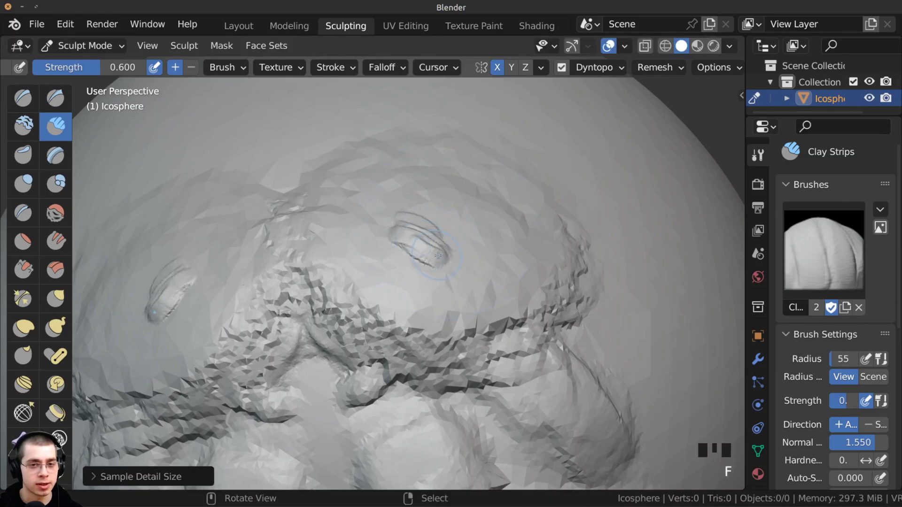
pyautogui.moveTo(470, 385); pyautogui.dragTo(500, 287)
pyautogui.press('f')
pyautogui.click(497, 263)
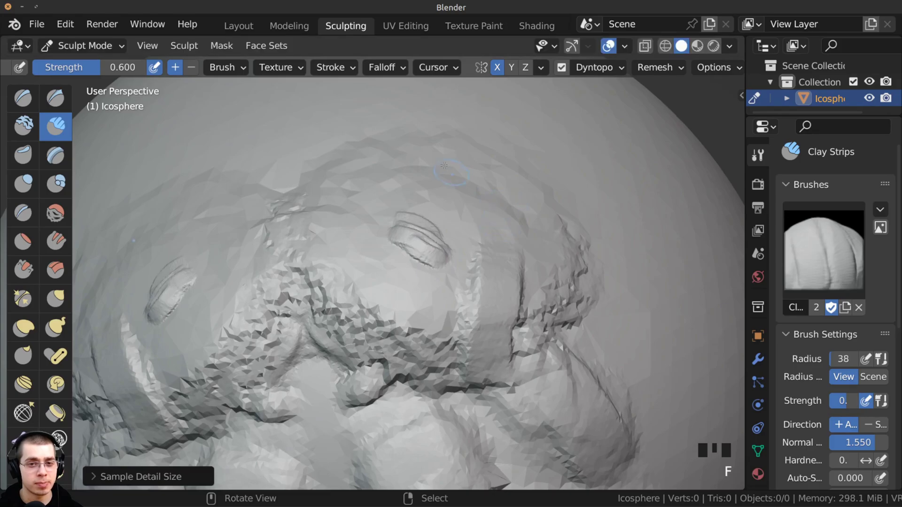
# Adjust the Dyntopo Detail Percentage and sculpt over the large mirrored forehead mound with Clay Strips.
pyautogui.moveTo(516, 235)
pyautogui.mouseDown()
pyautogui.moveTo(489, 190)
pyautogui.moveTo(430, 167)
pyautogui.mouseUp()
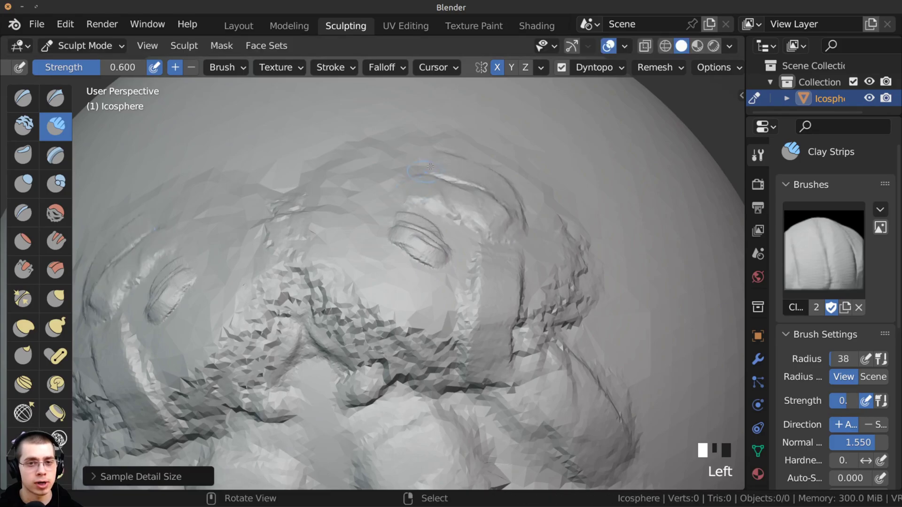
pyautogui.click(587, 70)
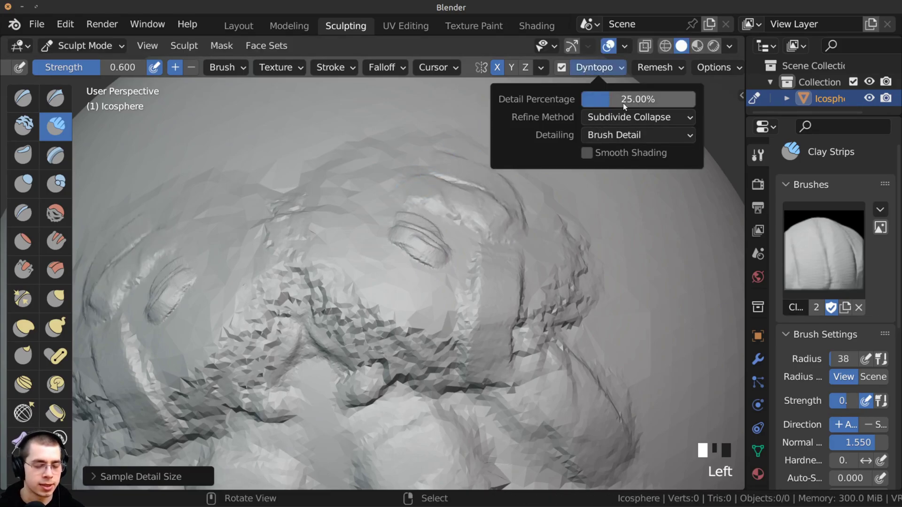
pyautogui.hotkey('ctrl', 'z')
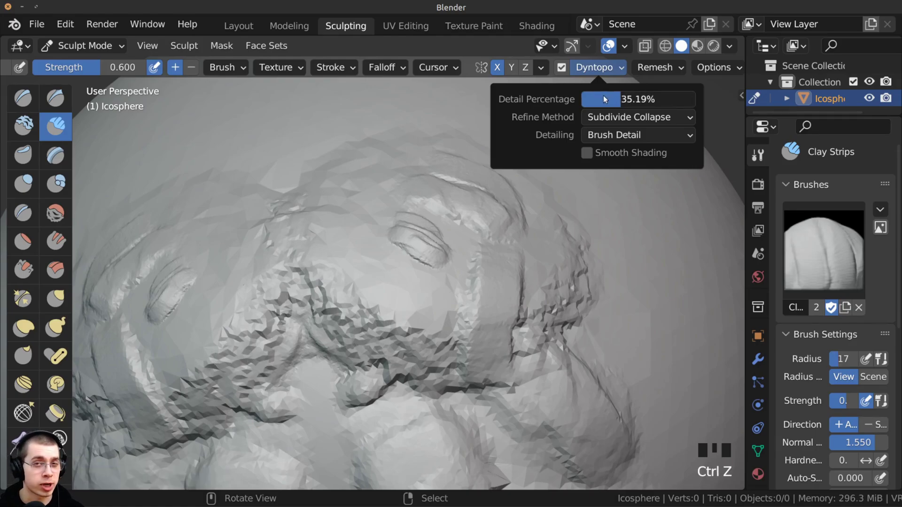
pyautogui.moveTo(603, 95); pyautogui.dragTo(575, 99)
pyautogui.moveTo(414, 221)
pyautogui.mouseDown()
pyautogui.moveTo(451, 277)
pyautogui.moveTo(423, 225)
pyautogui.moveTo(429, 222)
pyautogui.moveTo(406, 230)
pyautogui.mouseUp()
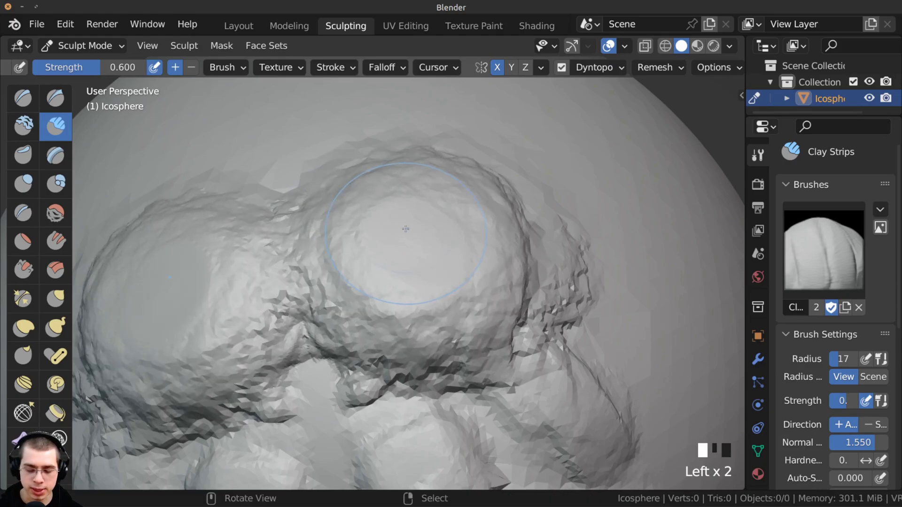
# Reduce the brush radius to 19 and sculpt narrow, finely detailed Clay Strips strokes on the side of the sphere beside the mounds.
pyautogui.press('f')
pyautogui.press('f')
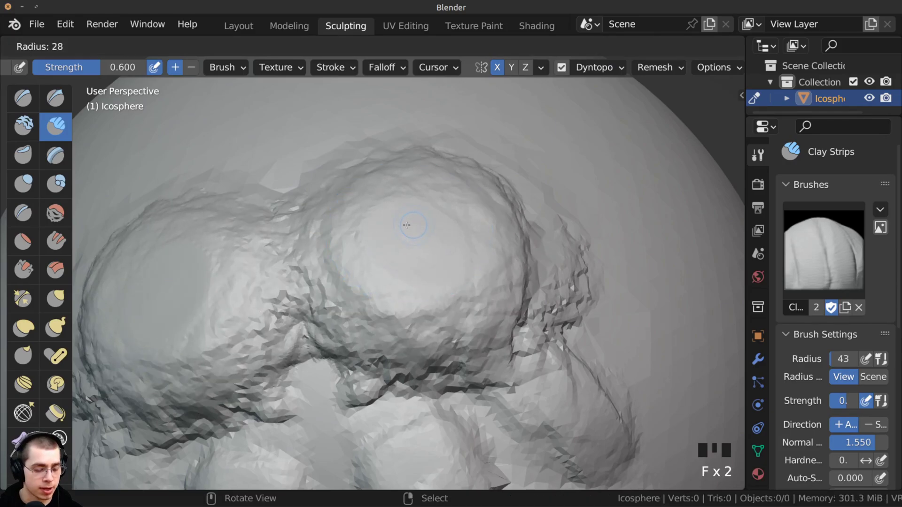
pyautogui.click(405, 225)
pyautogui.keyDown('shift'); pyautogui.moveTo(405, 225); pyautogui.dragTo(301, 134, button='middle'); pyautogui.keyUp('shift')
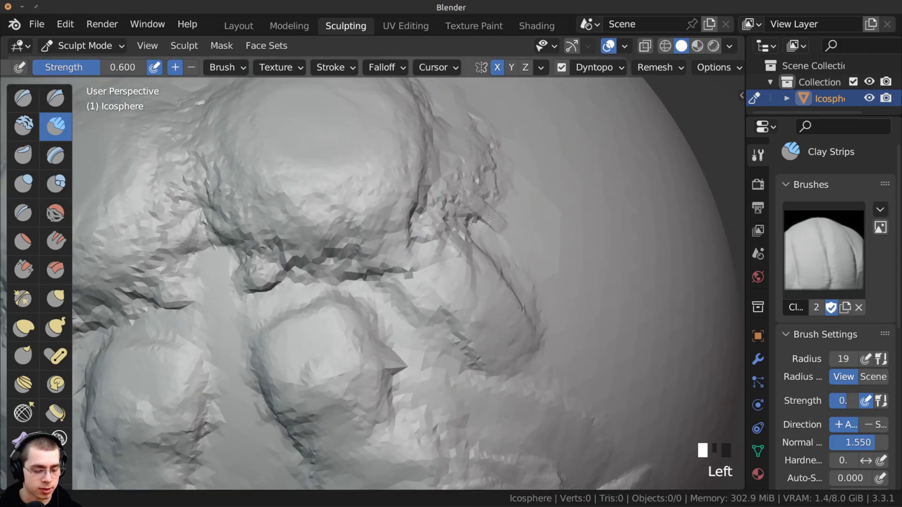
pyautogui.moveTo(491, 217); pyautogui.dragTo(522, 249)
pyautogui.moveTo(522, 250); pyautogui.dragTo(500, 275, button='middle')
pyautogui.moveTo(491, 184); pyautogui.dragTo(557, 317)
pyautogui.keyDown('shift'); pyautogui.moveTo(527, 215); pyautogui.dragTo(468, 233, button='middle'); pyautogui.keyUp('shift')
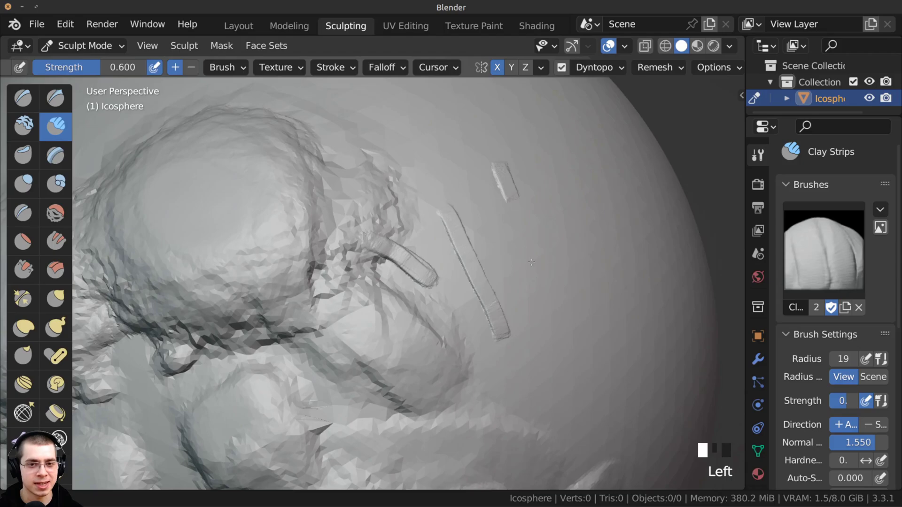
pyautogui.moveTo(531, 262); pyautogui.dragTo(535, 274)
# Change the Dyntopo detailing method to Manual Detail.
pyautogui.moveTo(488, 221); pyautogui.dragTo(429, 226, button='middle')
pyautogui.keyDown('ctrl'); pyautogui.moveTo(430, 226); pyautogui.dragTo(428, 234, button='middle'); pyautogui.keyUp('ctrl')
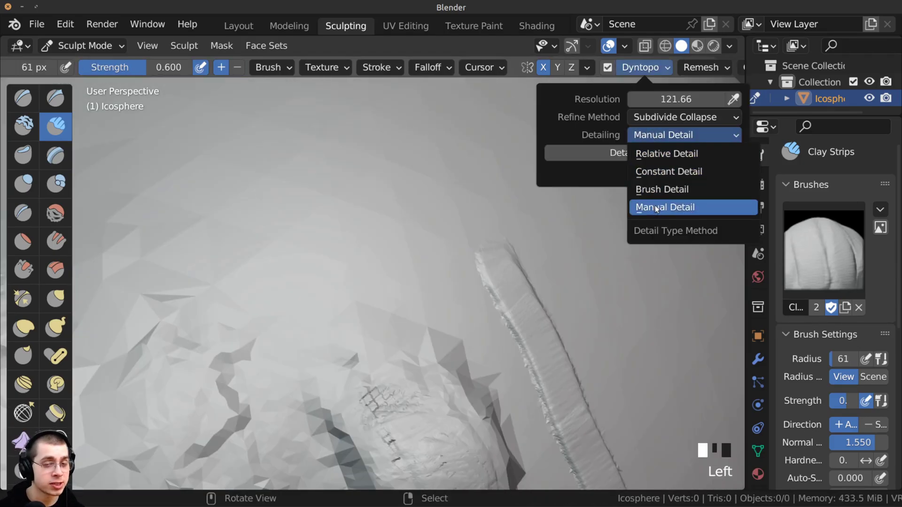
pyautogui.click(656, 208)
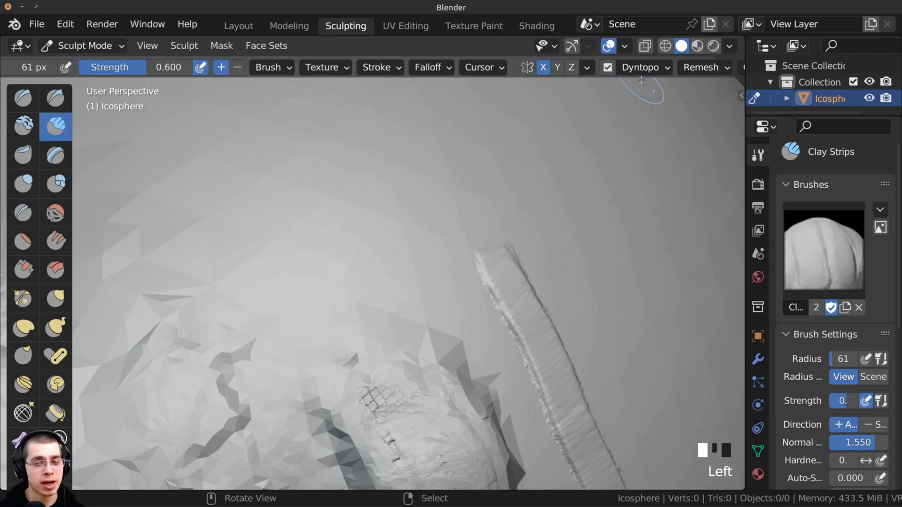
# Sample the Dyntopo resolution from the coarse surface beside the small finely detailed mound and flood fill the whole mesh with that detail.
pyautogui.click(641, 70)
pyautogui.moveTo(484, 387)
pyautogui.keyDown('shift'); pyautogui.mouseDown(button='middle')
pyautogui.moveTo(519, 290)
pyautogui.moveTo(454, 267)
pyautogui.moveTo(424, 243)
pyautogui.mouseUp(button='middle'); pyautogui.keyUp('shift')
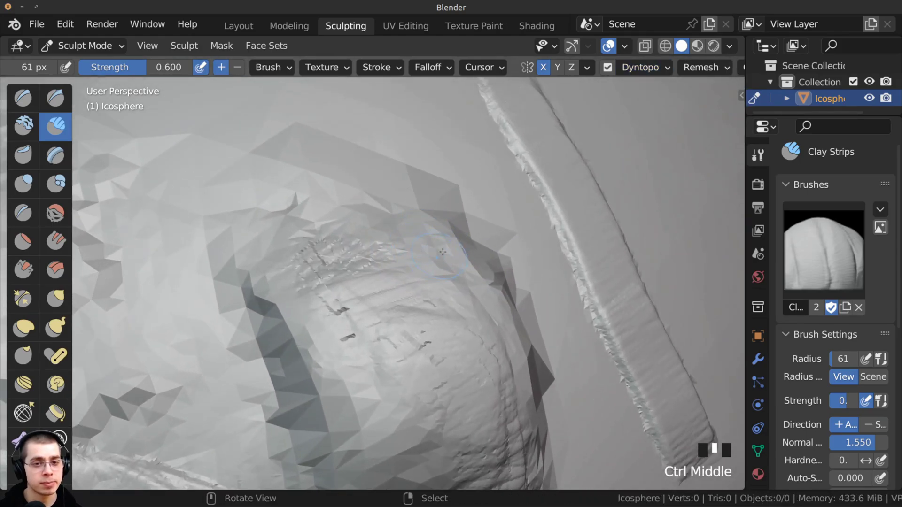
pyautogui.click(641, 67)
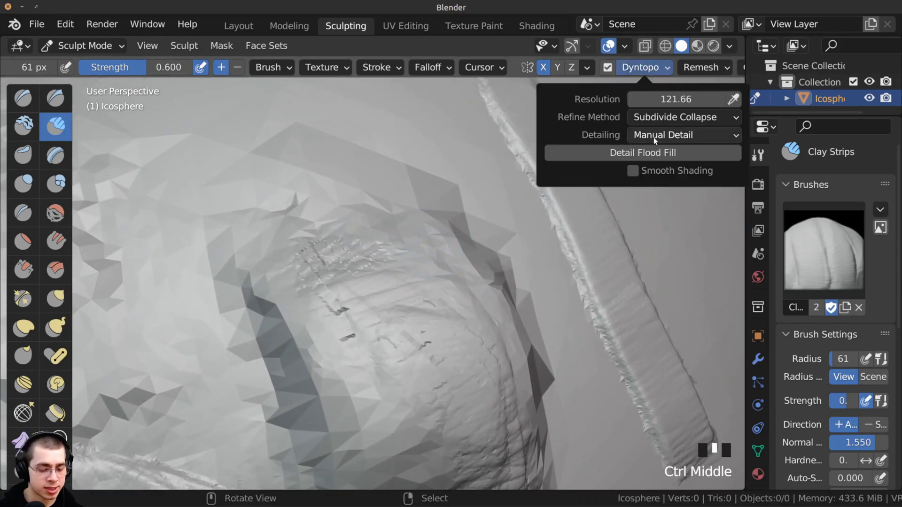
pyautogui.click(733, 99)
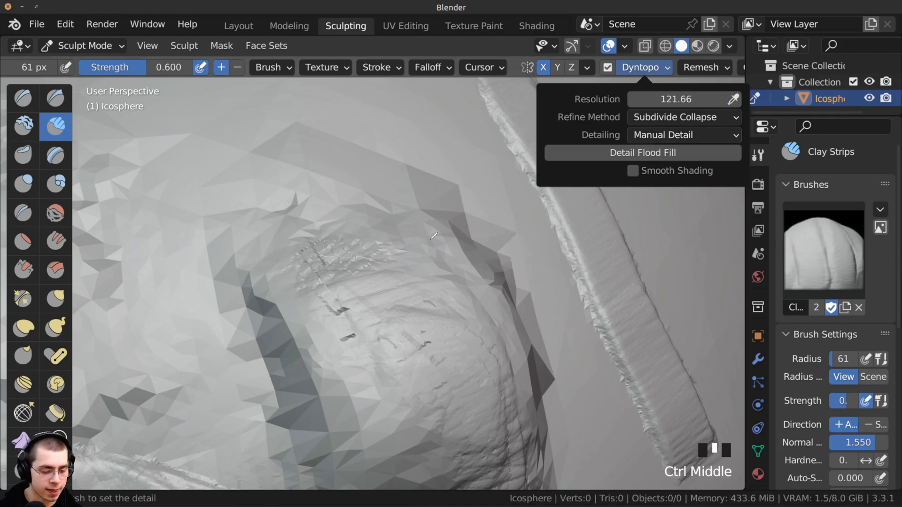
pyautogui.click(428, 242)
pyautogui.click(641, 68)
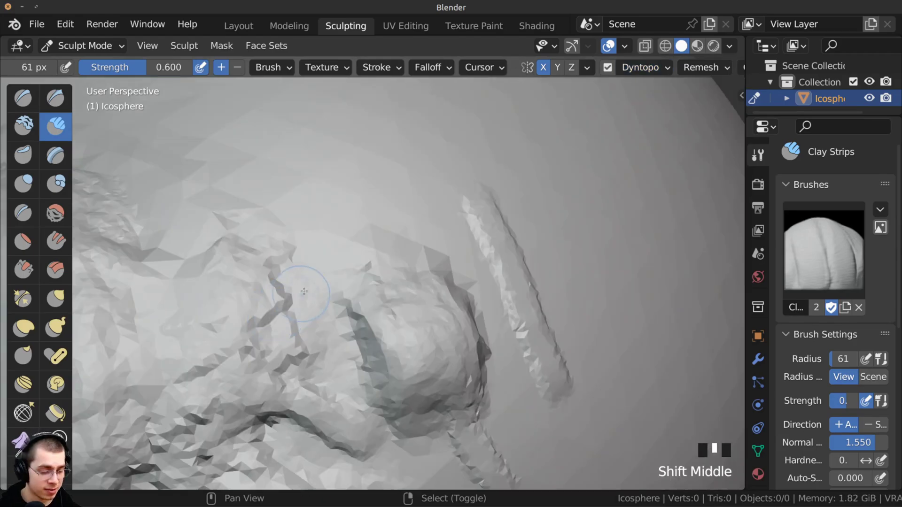
pyautogui.keyDown('shift'); pyautogui.moveTo(285, 296); pyautogui.dragTo(342, 244, button='middle'); pyautogui.keyUp('shift')
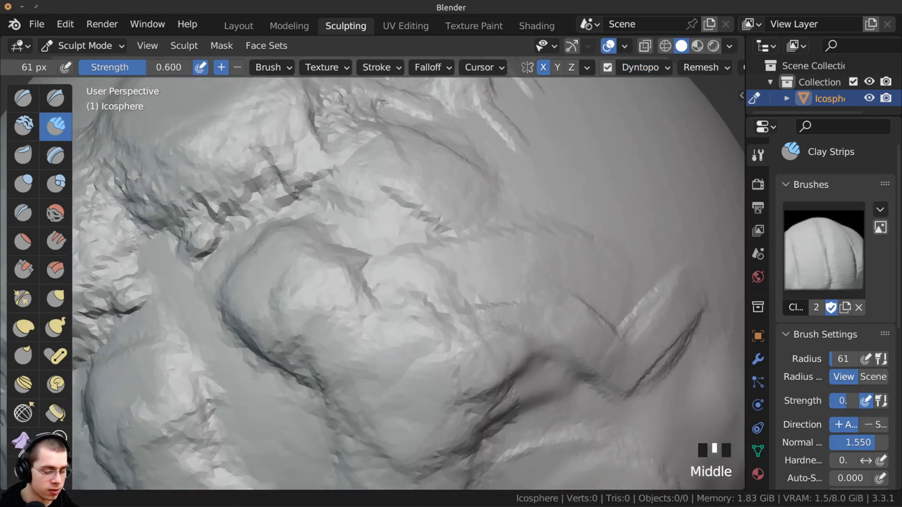
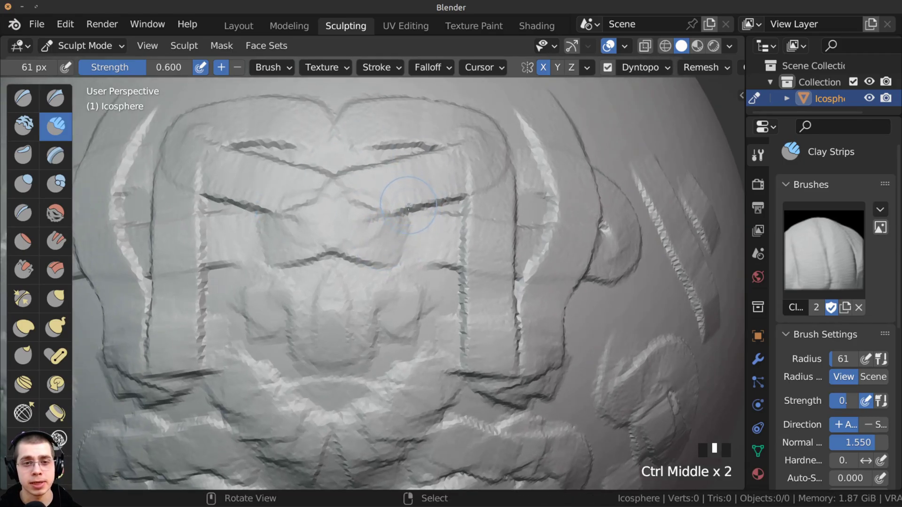
# Switch to Object Mode and add a Decimate modifier to the ico sphere.
pyautogui.click(78, 47)
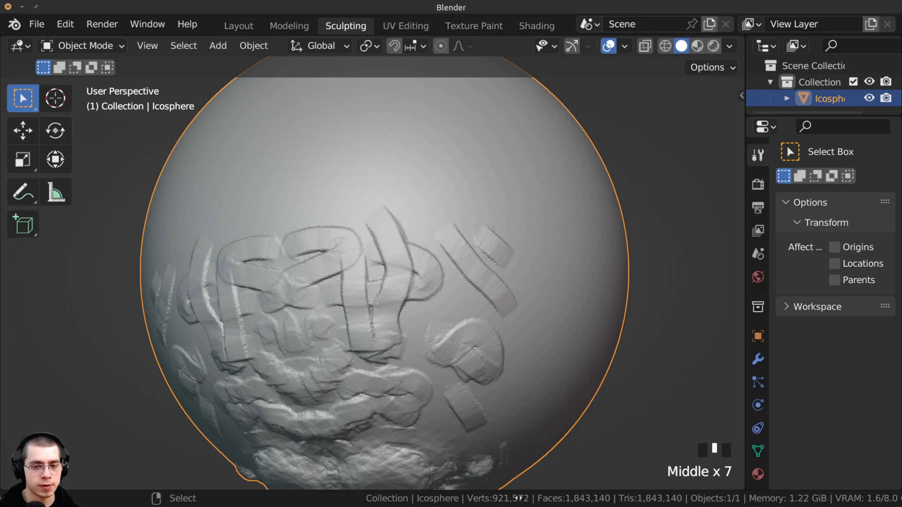
pyautogui.moveTo(435, 454)
pyautogui.mouseDown(button='middle')
pyautogui.moveTo(416, 407)
pyautogui.moveTo(384, 379)
pyautogui.moveTo(452, 338)
pyautogui.mouseUp(button='middle')
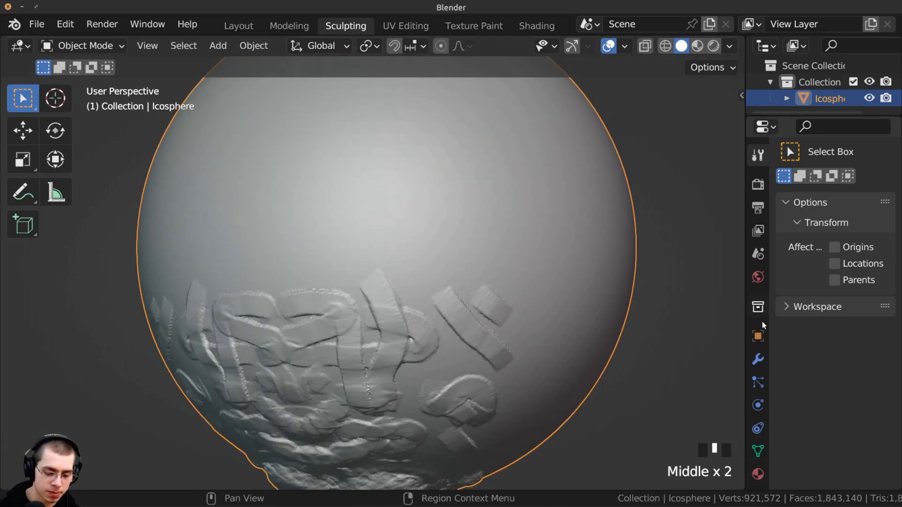
pyautogui.click(758, 360)
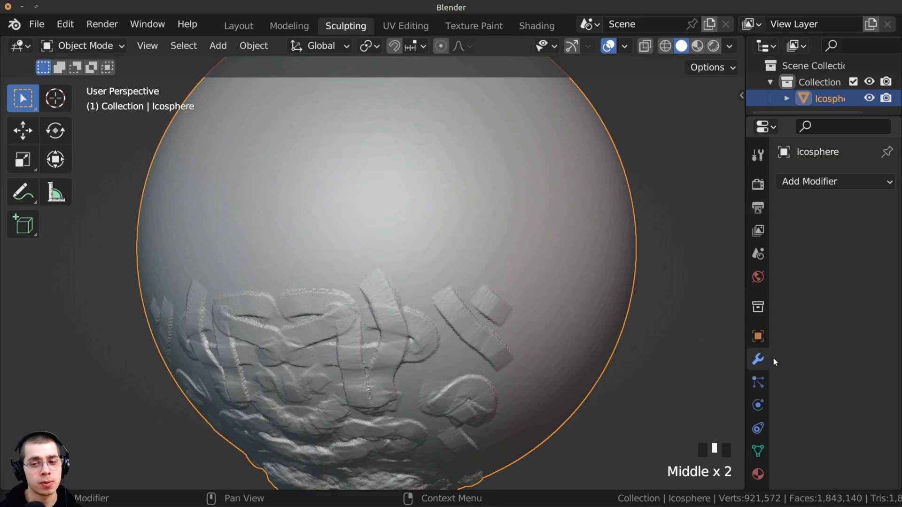
pyautogui.click(801, 182)
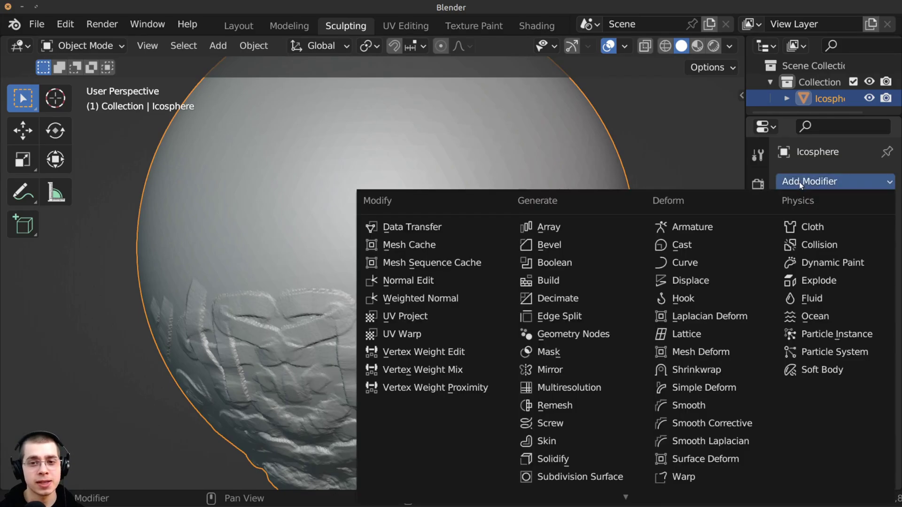
pyautogui.click(556, 298)
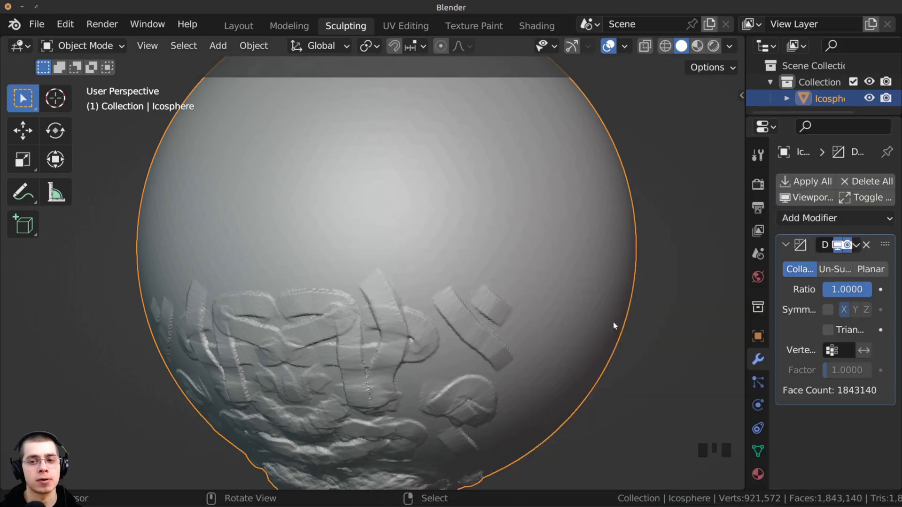
# Widen the modifier settings area and set the Decimate modifier's Collapse ratio to 0.5.
pyautogui.moveTo(744, 271); pyautogui.dragTo(618, 268)
pyautogui.moveTo(422, 306)
pyautogui.mouseDown(button='middle')
pyautogui.moveTo(385, 320)
pyautogui.moveTo(367, 271)
pyautogui.moveTo(329, 243)
pyautogui.mouseUp(button='middle')
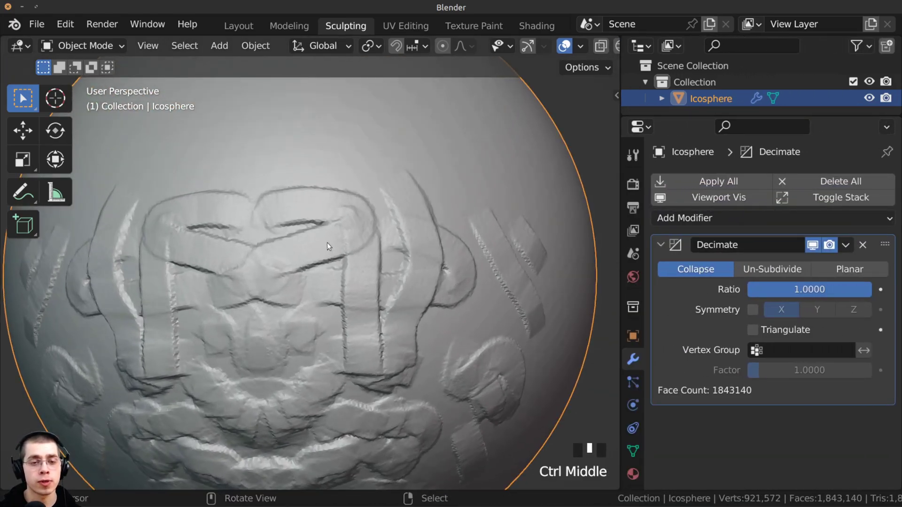
pyautogui.keyDown('ctrl'); pyautogui.moveTo(348, 289); pyautogui.dragTo(359, 230, button='middle'); pyautogui.keyUp('ctrl')
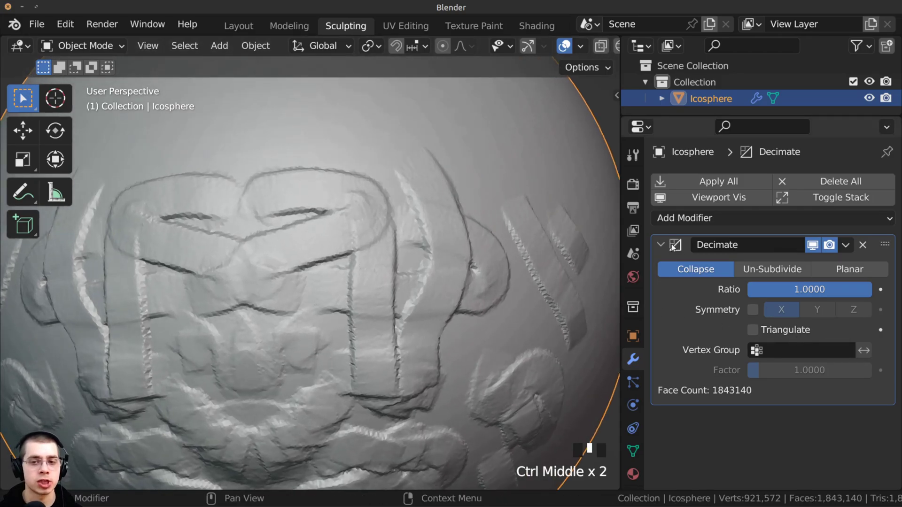
pyautogui.click(780, 292)
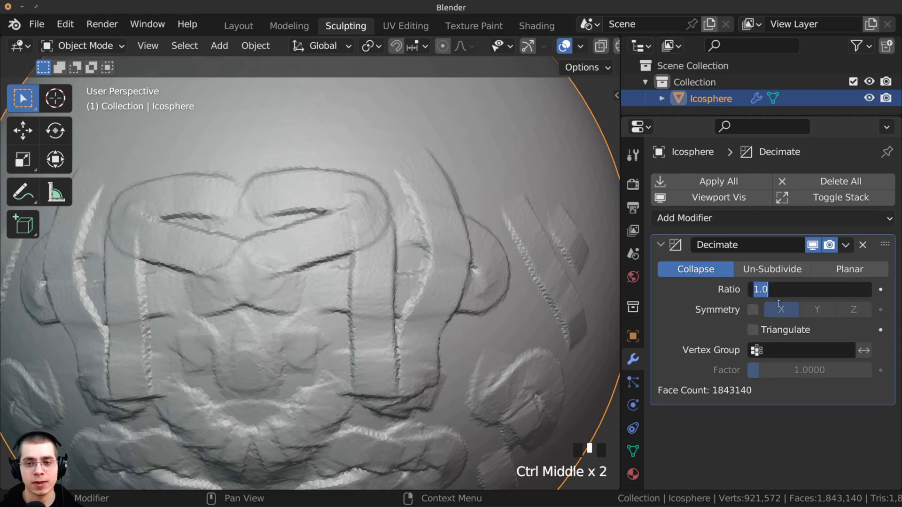
pyautogui.write('.5')
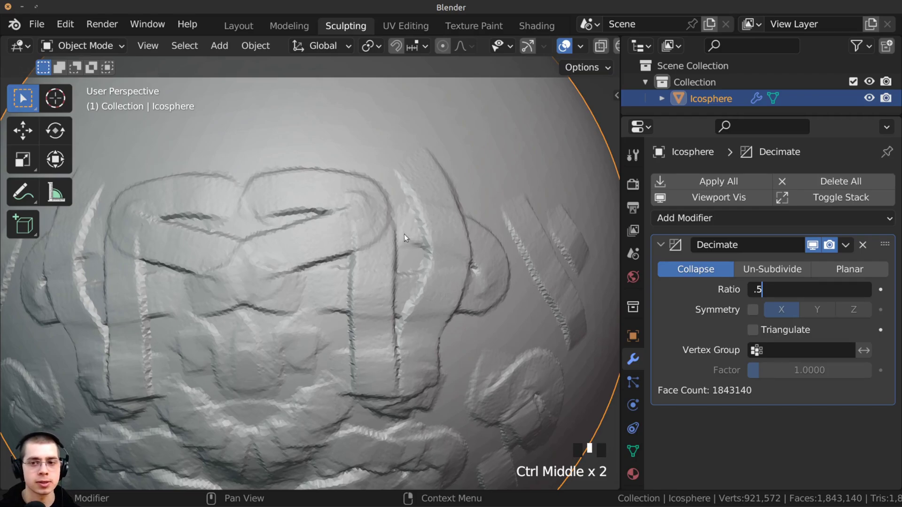
pyautogui.press('Return')
pyautogui.moveTo(439, 193)
pyautogui.mouseDown(button='middle')
pyautogui.moveTo(398, 246)
pyautogui.moveTo(411, 198)
pyautogui.moveTo(405, 179)
pyautogui.moveTo(384, 231)
pyautogui.moveTo(226, 297)
pyautogui.moveTo(386, 248)
pyautogui.mouseUp(button='middle')
pyautogui.keyDown('shift'); pyautogui.moveTo(331, 323); pyautogui.dragTo(331, 280, button='middle'); pyautogui.keyUp('shift')
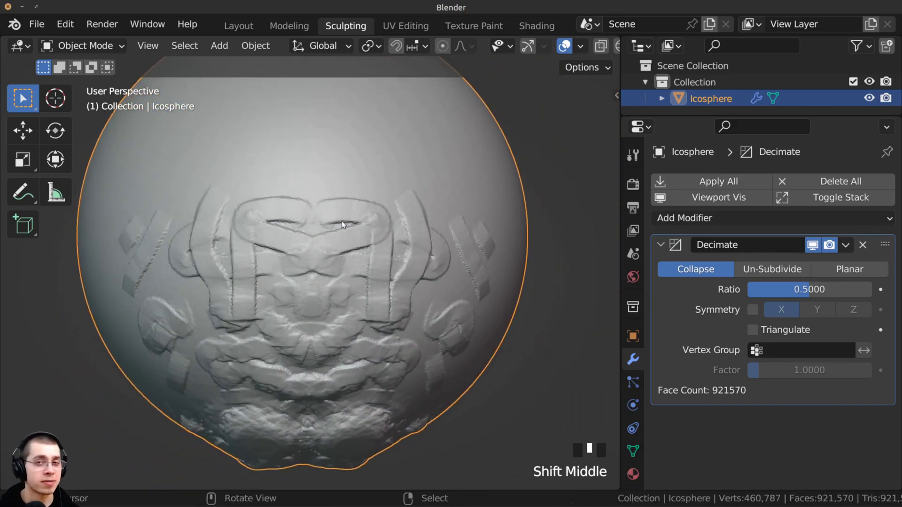
# Apply the Decimate modifier to the ico sphere and narrow the modifier settings area.
pyautogui.click(844, 246)
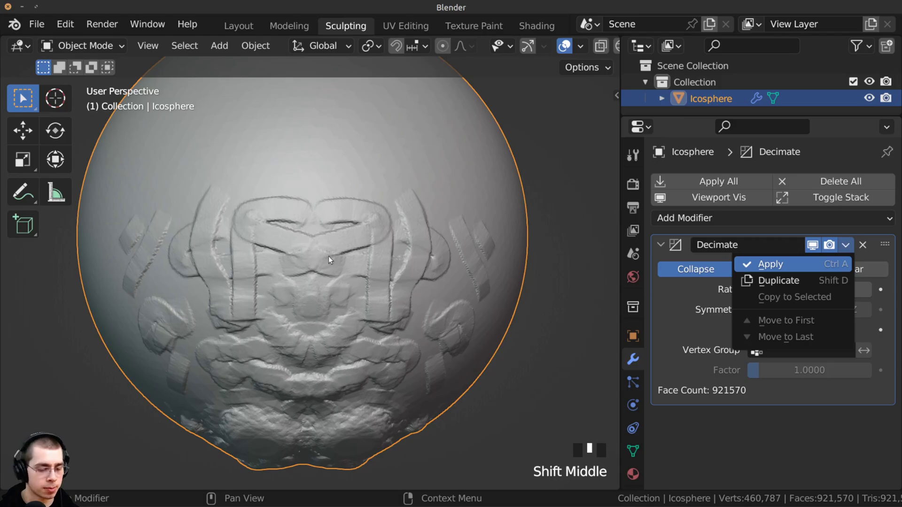
pyautogui.moveTo(620, 216); pyautogui.dragTo(815, 234)
pyautogui.keyDown('ctrl'); pyautogui.moveTo(162, 111); pyautogui.dragTo(162, 131, button='middle'); pyautogui.keyUp('ctrl')
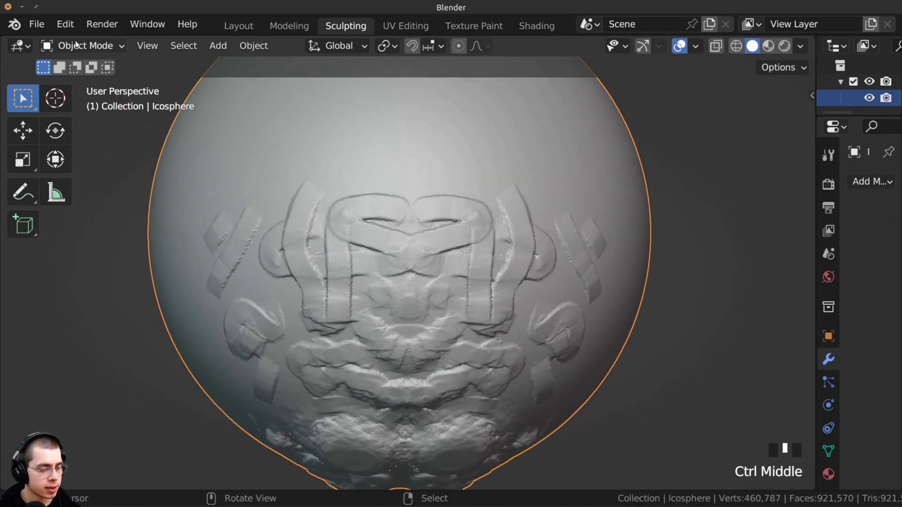
# Return to Sculpt Mode and enable Dyntopo, accepting the vertex data warning.
pyautogui.click(76, 46)
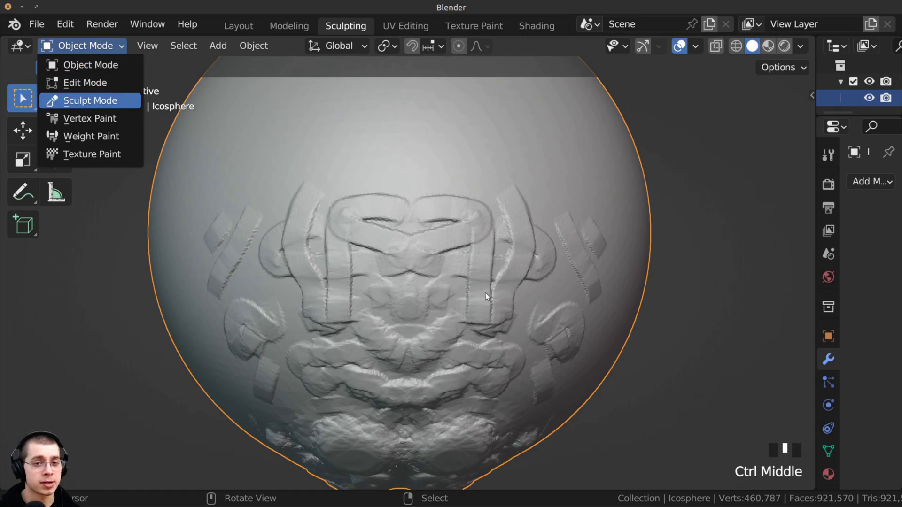
pyautogui.moveTo(717, 416); pyautogui.dragTo(713, 453, button='middle')
pyautogui.moveTo(575, 294); pyautogui.dragTo(543, 280, button='middle')
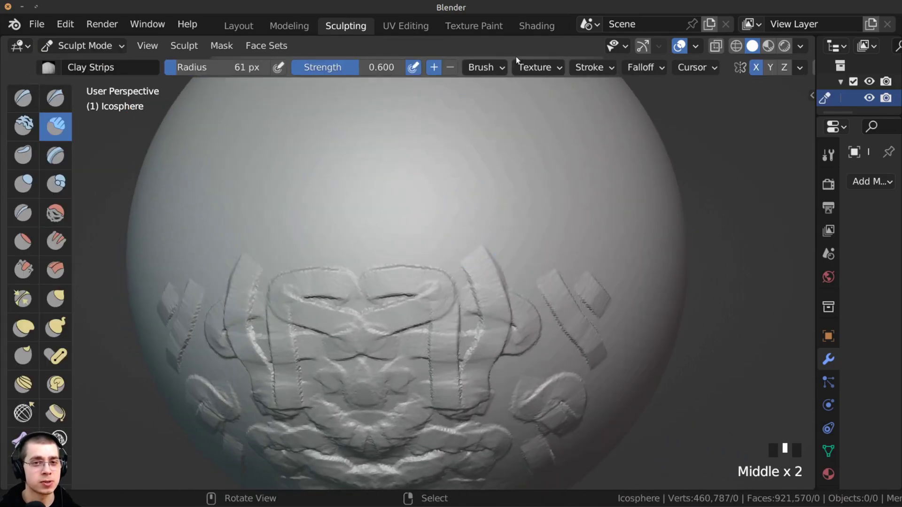
pyautogui.scroll(-5, 516, 66)
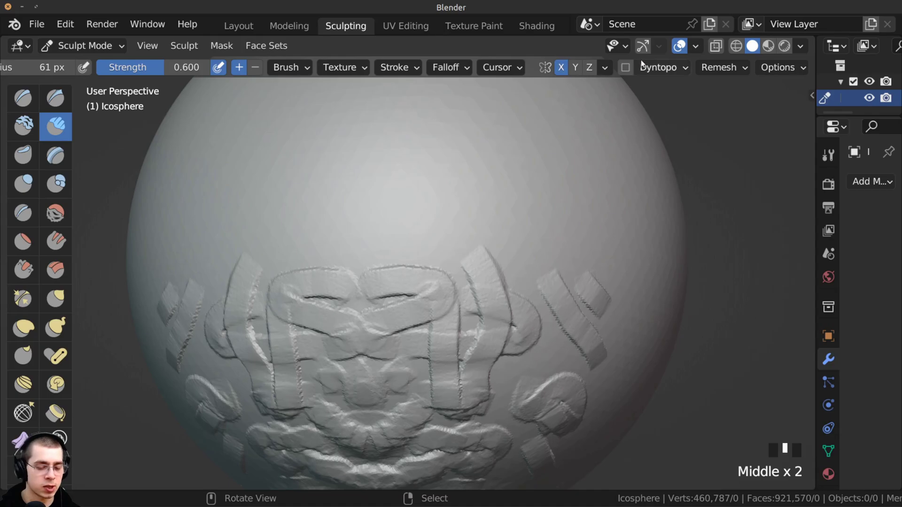
pyautogui.click(626, 67)
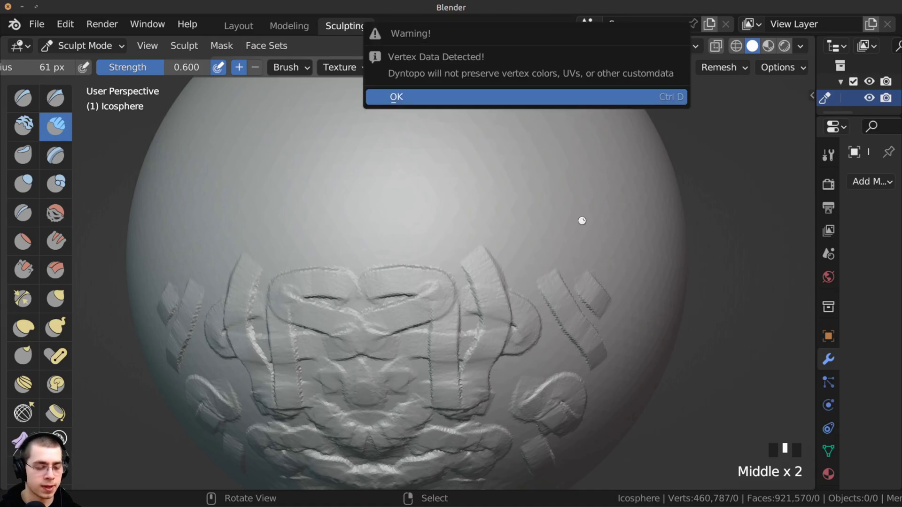
pyautogui.click(396, 96)
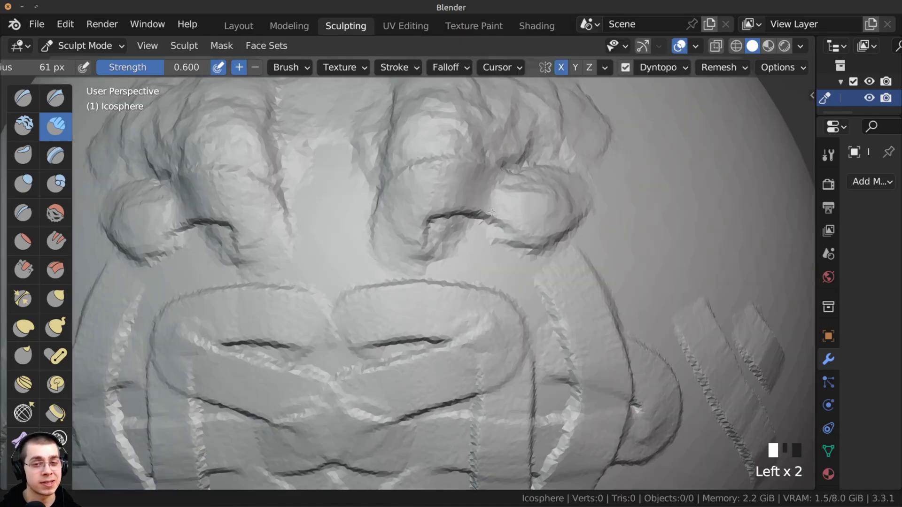
# Build up mirrored Clay Strips mounds above the brow shapes on the ico sphere.
pyautogui.moveTo(491, 212)
pyautogui.mouseDown()
pyautogui.moveTo(524, 187)
pyautogui.moveTo(435, 187)
pyautogui.moveTo(498, 190)
pyautogui.mouseUp()
pyautogui.moveTo(545, 211)
pyautogui.mouseDown()
pyautogui.moveTo(493, 183)
pyautogui.moveTo(551, 260)
pyautogui.mouseUp()
pyautogui.moveTo(410, 243)
pyautogui.mouseDown()
pyautogui.moveTo(371, 193)
pyautogui.moveTo(357, 263)
pyautogui.moveTo(385, 221)
pyautogui.moveTo(396, 326)
pyautogui.mouseUp()
pyautogui.moveTo(396, 326)
pyautogui.mouseDown(button='middle')
pyautogui.moveTo(357, 324)
pyautogui.moveTo(356, 348)
pyautogui.moveTo(447, 377)
pyautogui.moveTo(446, 356)
pyautogui.mouseUp(button='middle')
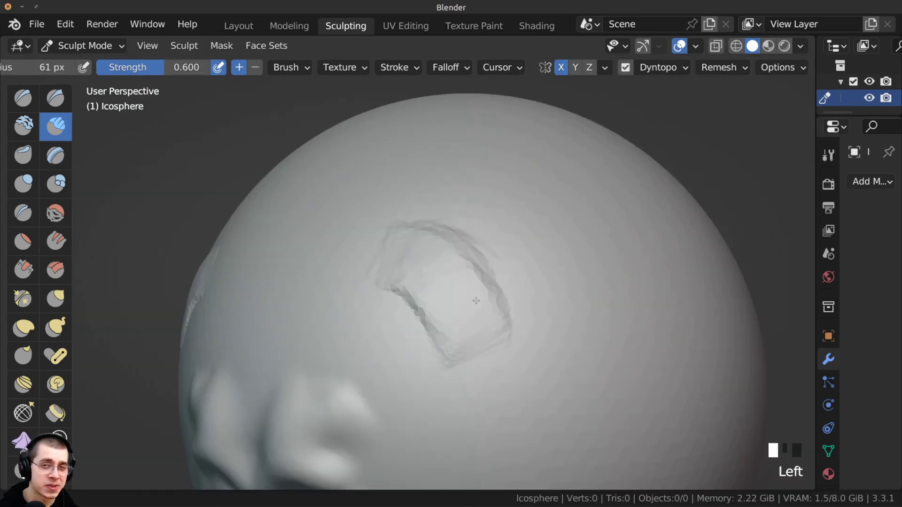
# Build up a thick, mirrored curved Clay Strips band on the smooth upper part of the sphere.
pyautogui.moveTo(414, 286)
pyautogui.mouseDown()
pyautogui.moveTo(436, 263)
pyautogui.moveTo(493, 324)
pyautogui.moveTo(422, 310)
pyautogui.moveTo(488, 281)
pyautogui.moveTo(390, 282)
pyautogui.moveTo(400, 288)
pyautogui.moveTo(478, 246)
pyautogui.mouseUp()
pyautogui.moveTo(473, 277)
pyautogui.mouseDown(button='middle')
pyautogui.moveTo(451, 296)
pyautogui.moveTo(468, 297)
pyautogui.moveTo(457, 289)
pyautogui.mouseUp(button='middle')
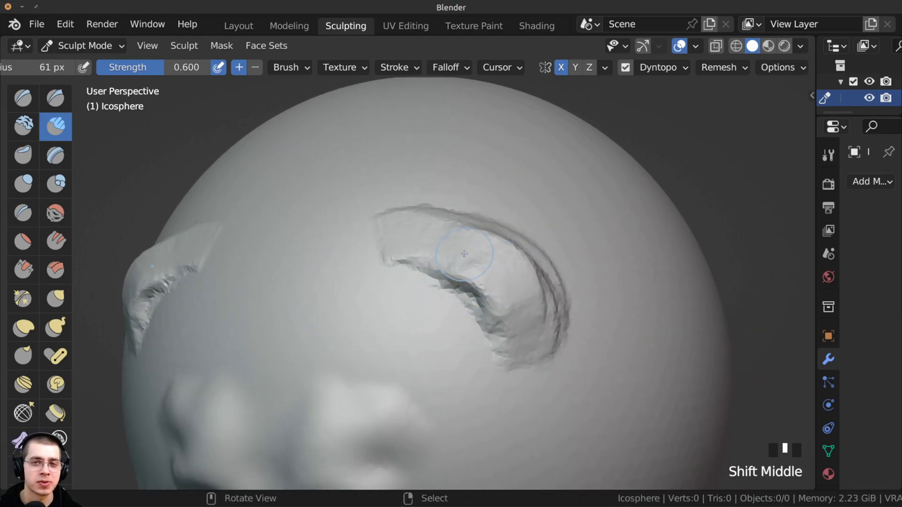
pyautogui.moveTo(515, 297); pyautogui.dragTo(529, 288, button='middle')
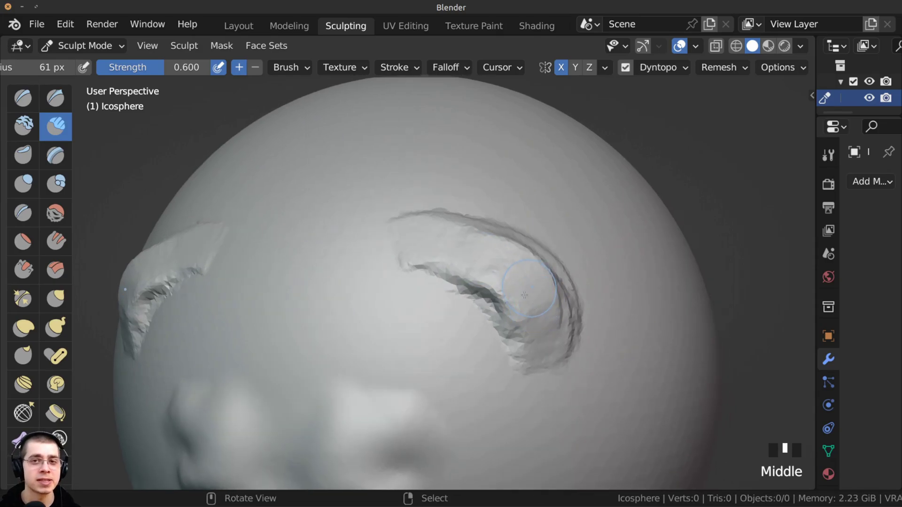